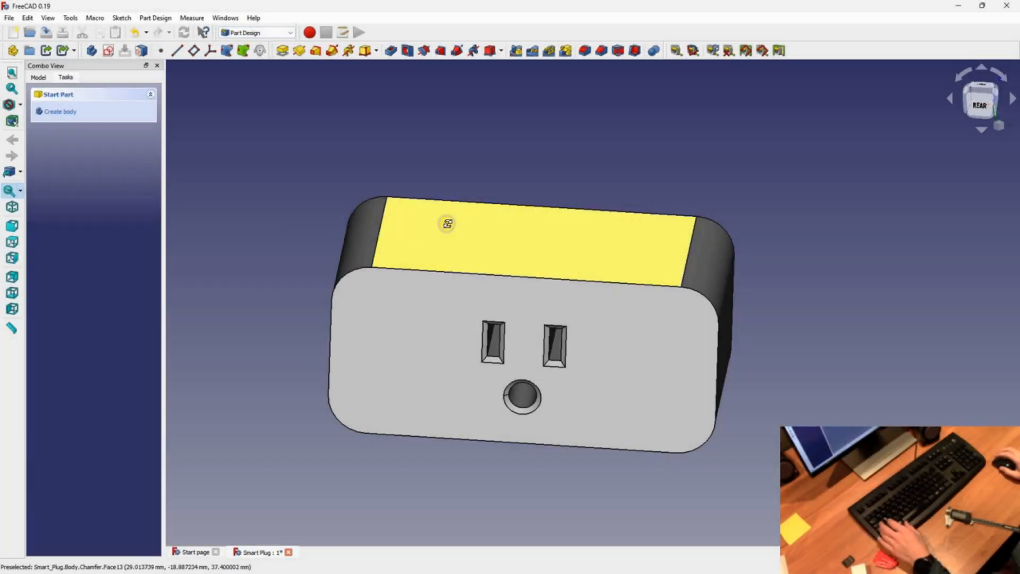
pyautogui.moveTo(446, 222); pyautogui.dragTo(499, 186, button='middle')
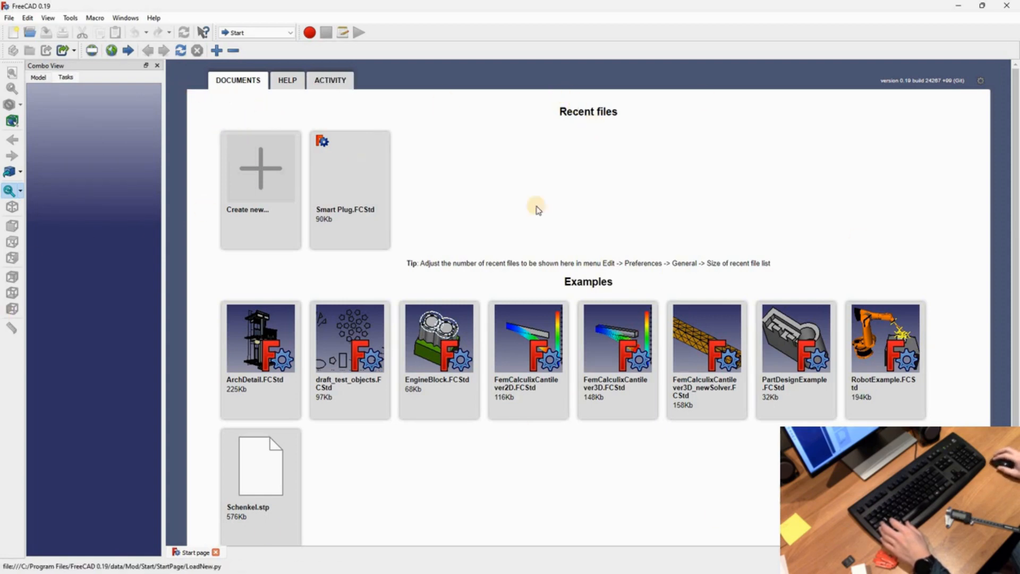
# Switch to the Part Design workbench and create a new document containing a new body
pyautogui.click(258, 33)
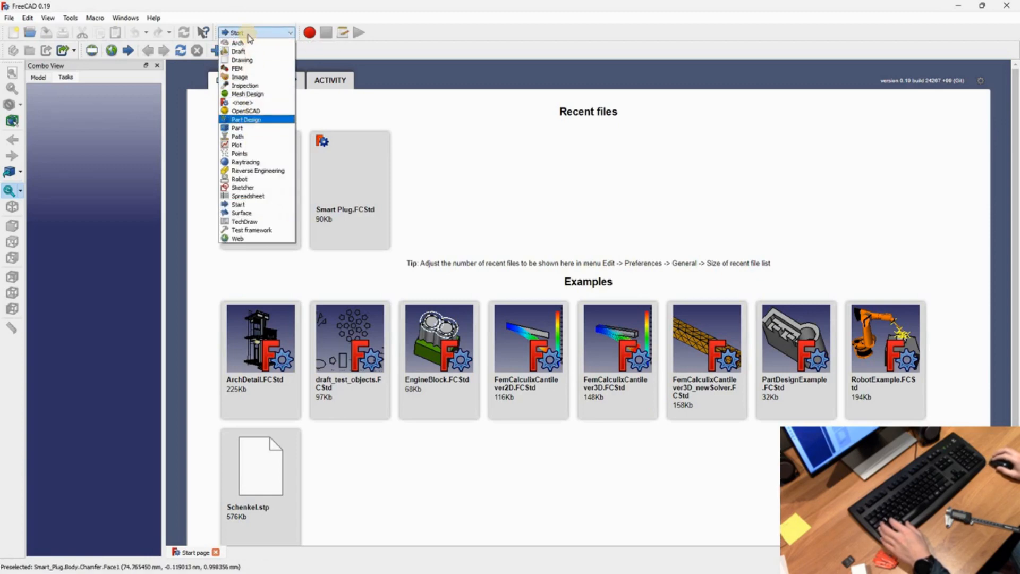
pyautogui.click(260, 119)
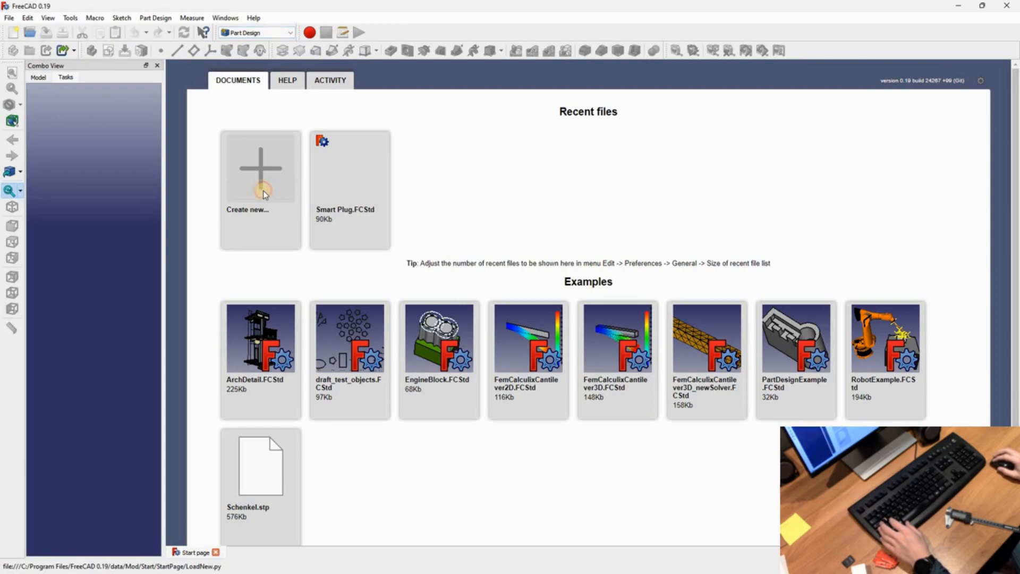
pyautogui.click(261, 175)
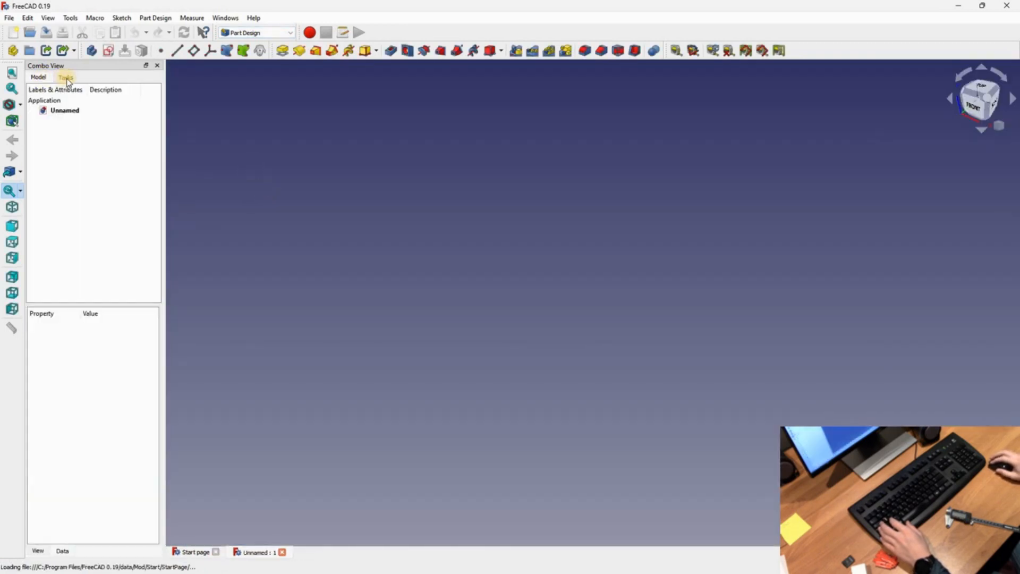
pyautogui.click(66, 78)
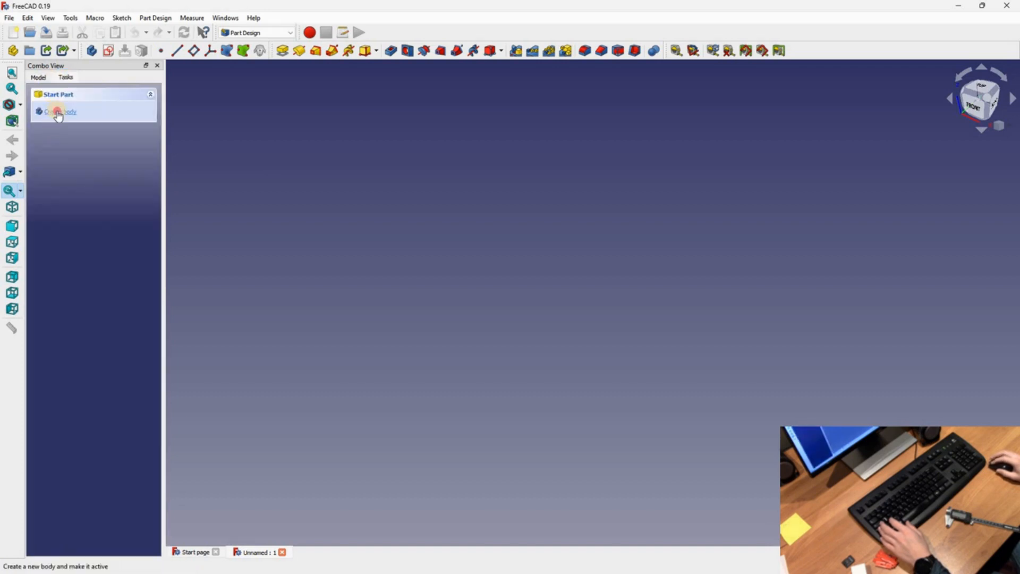
pyautogui.click(58, 113)
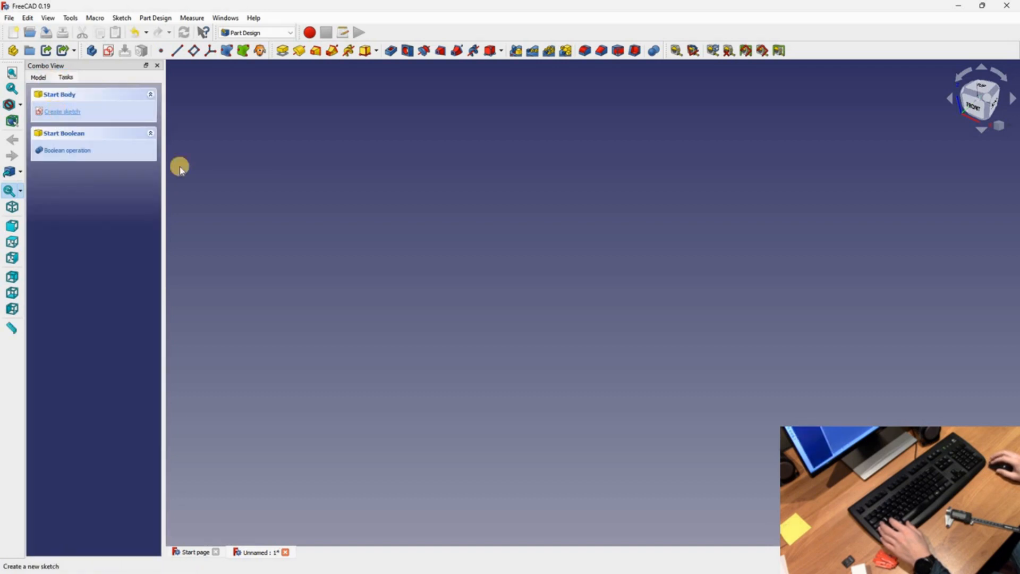
# Create a sketch on the XZ plane and draw a rectangle of about 33 × 17 mm with its lower-left corner at the origin
pyautogui.click(472, 142)
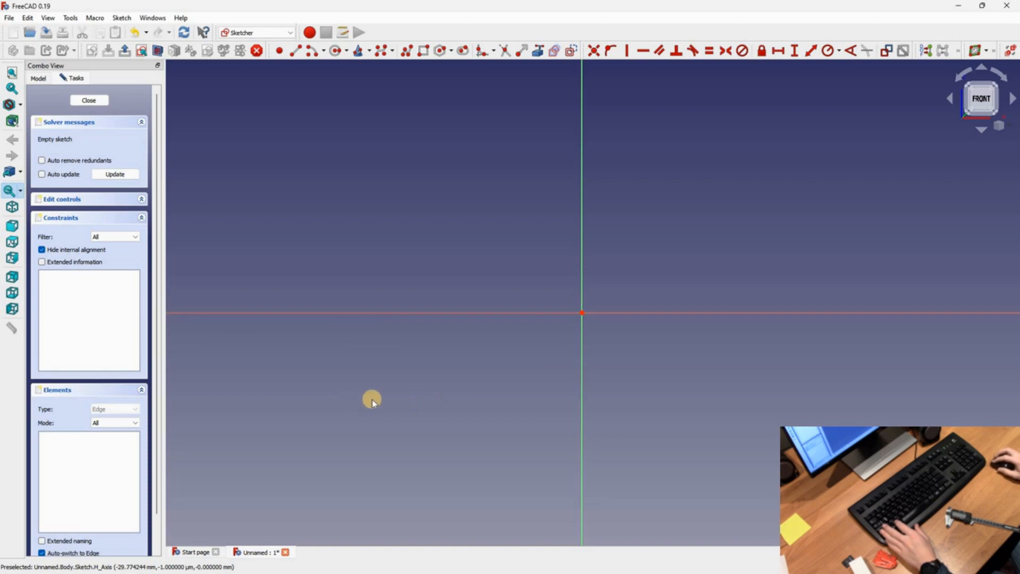
pyautogui.scroll(-4, 455, 368)
pyautogui.scroll(2, 470, 314)
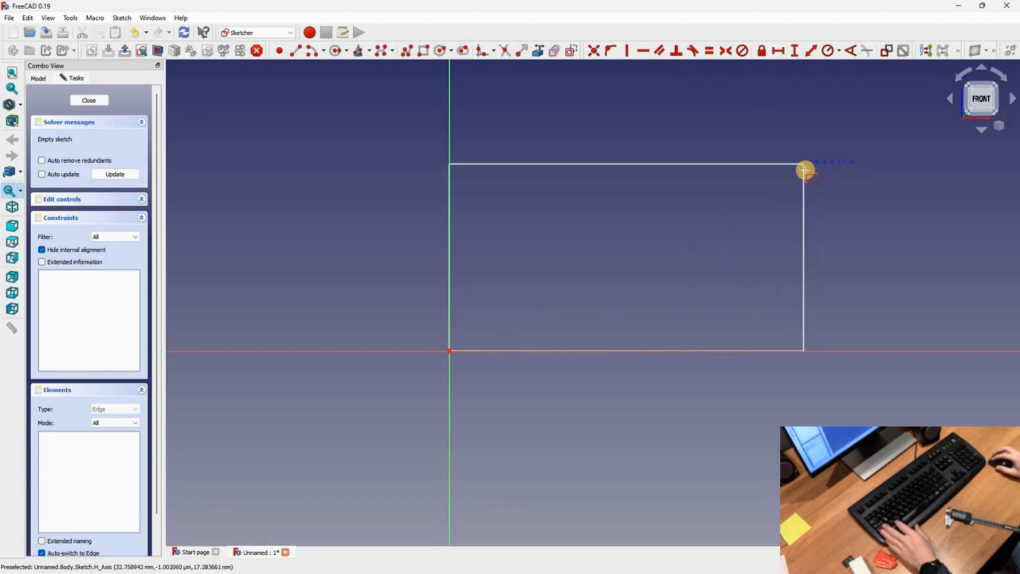
pyautogui.click(804, 168)
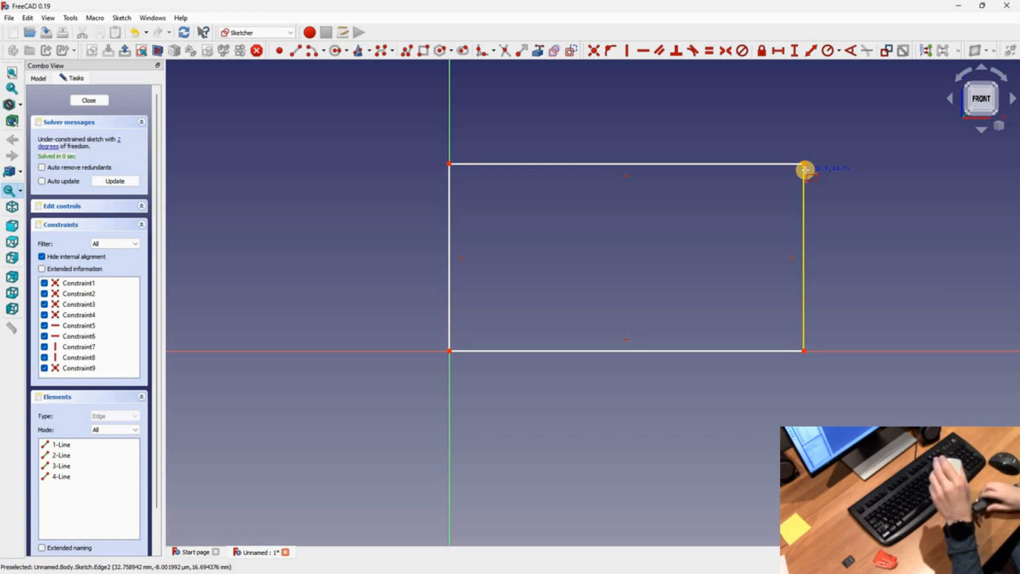
# Constrain the length of the rectangle's right edge to 37 mm
pyautogui.click(811, 51)
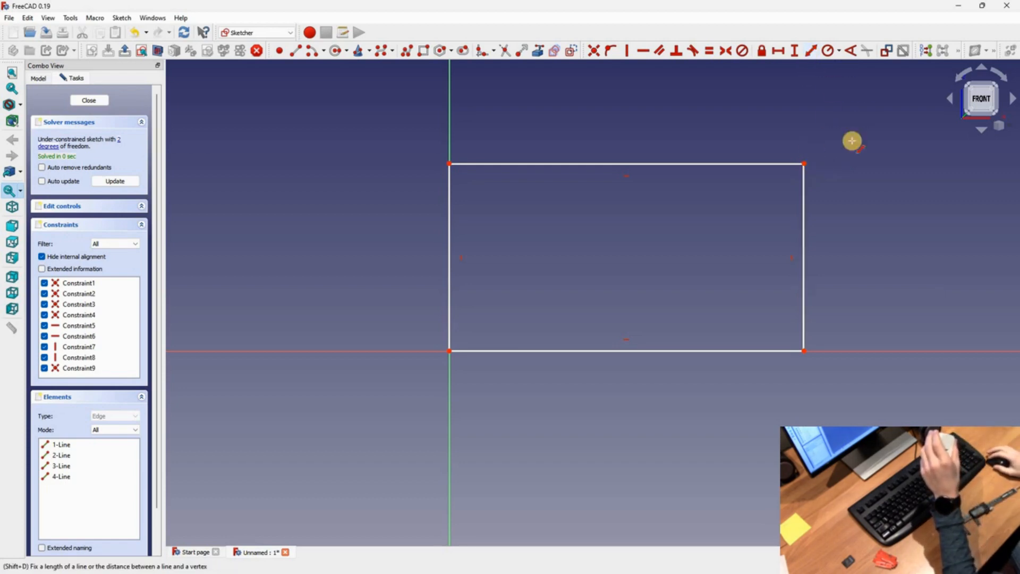
pyautogui.click(804, 230)
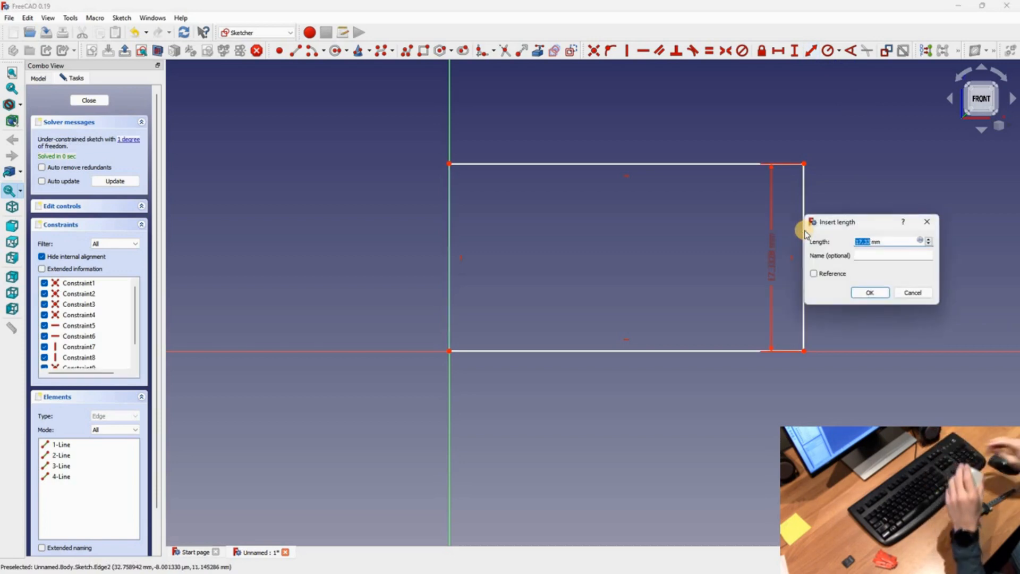
pyautogui.write('3')
pyautogui.press('Return')
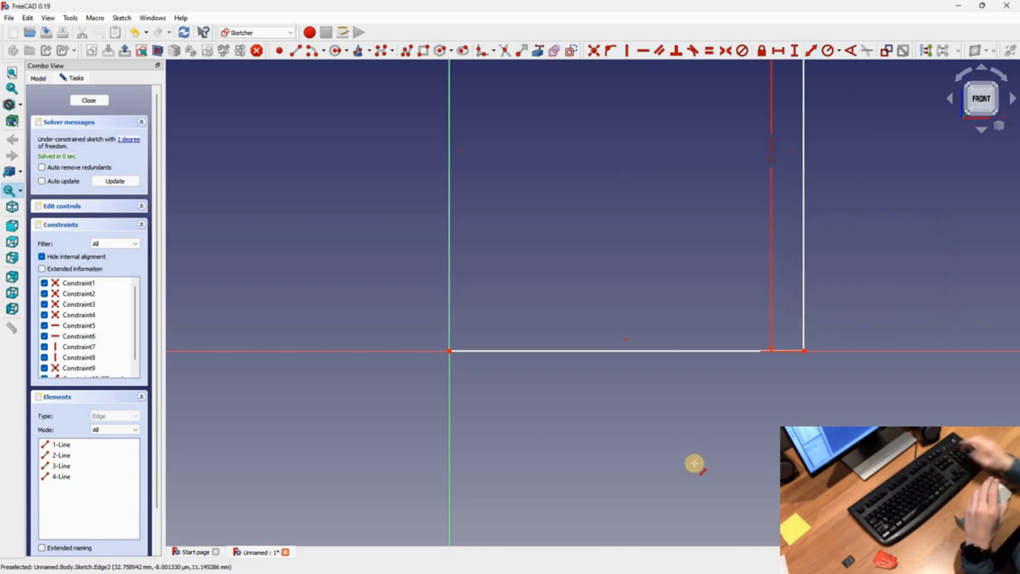
# Constrain the rectangle's lower edge to 80 mm and close the sketch
pyautogui.scroll(-3, 691, 425)
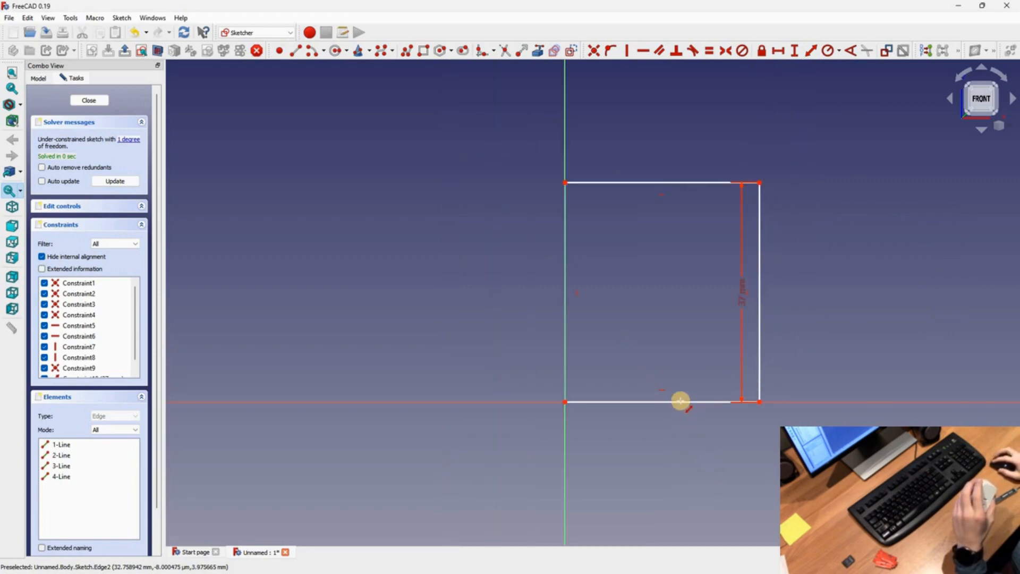
pyautogui.click(681, 403)
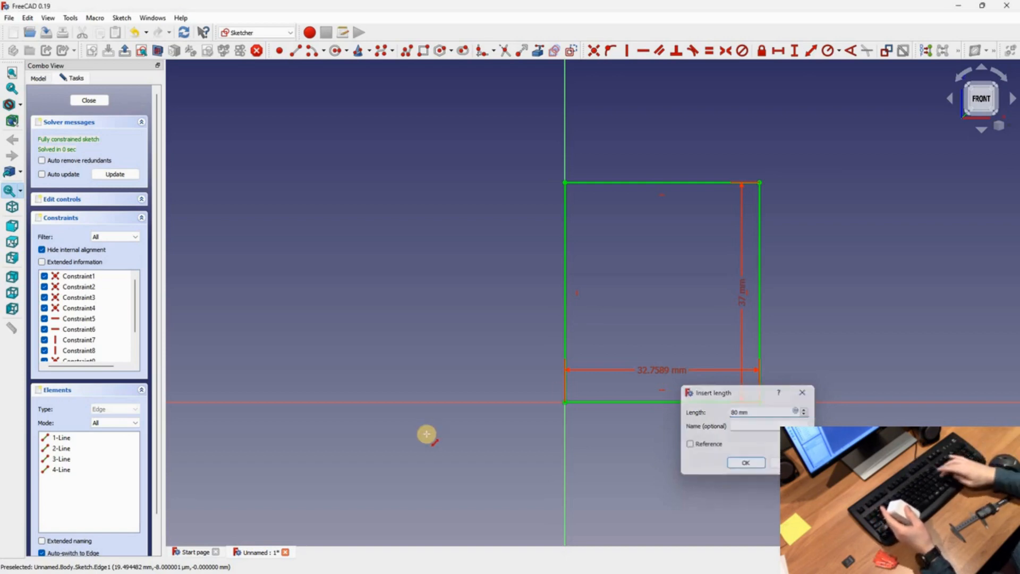
pyautogui.press('Return')
pyautogui.scroll(-3, 426, 433)
pyautogui.scroll(4, 595, 128)
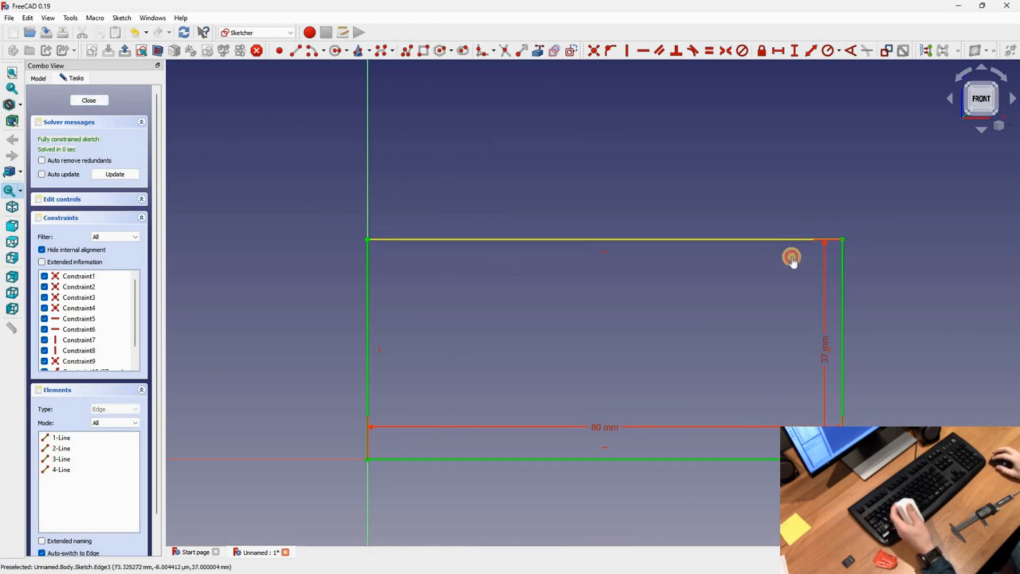
pyautogui.click(91, 101)
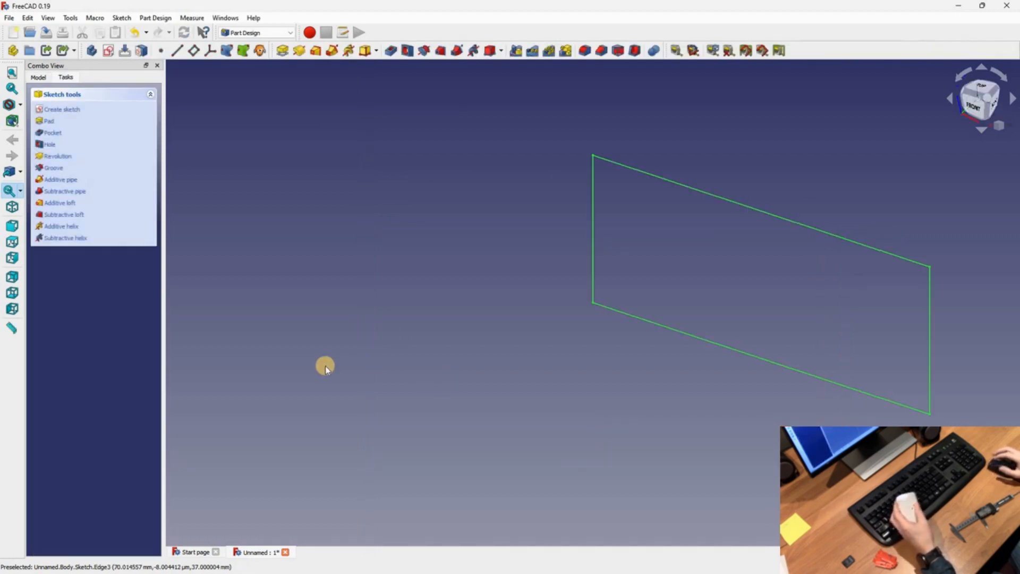
# Pad the rectangle sketch to a length of 36 mm
pyautogui.scroll(2, 605, 326)
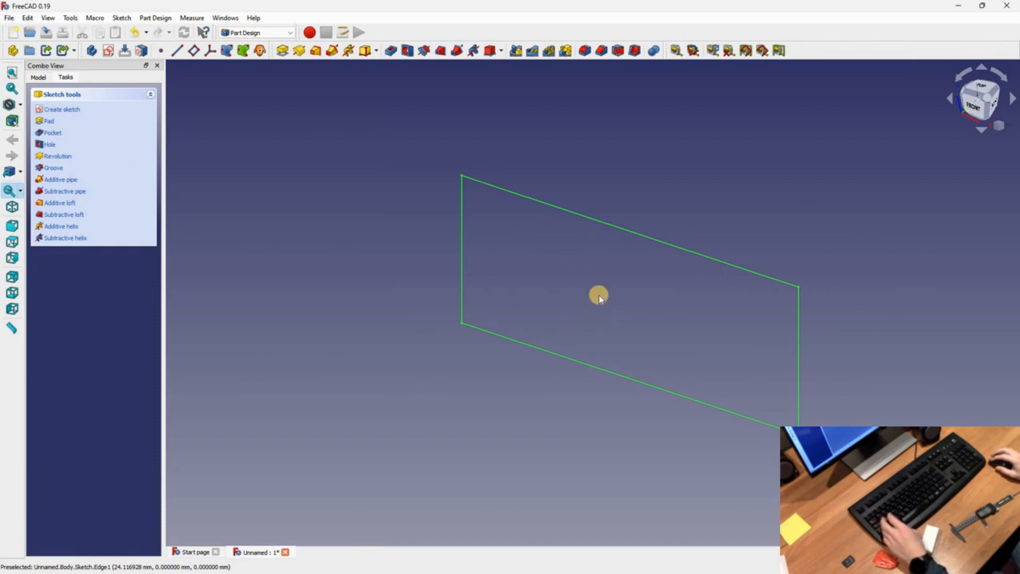
pyautogui.moveTo(547, 337)
pyautogui.mouseDown(button='middle')
pyautogui.moveTo(565, 266)
pyautogui.moveTo(547, 255)
pyautogui.moveTo(516, 274)
pyautogui.moveTo(529, 251)
pyautogui.moveTo(493, 245)
pyautogui.mouseUp(button='middle')
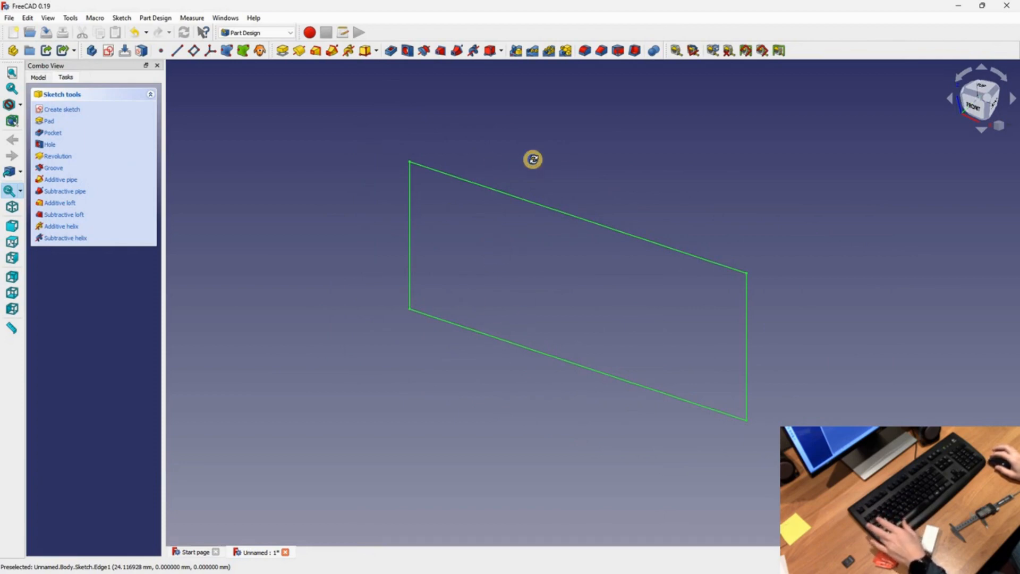
pyautogui.moveTo(533, 159)
pyautogui.mouseDown(button='middle')
pyautogui.moveTo(464, 246)
pyautogui.moveTo(537, 235)
pyautogui.moveTo(542, 219)
pyautogui.moveTo(382, 196)
pyautogui.mouseUp(button='middle')
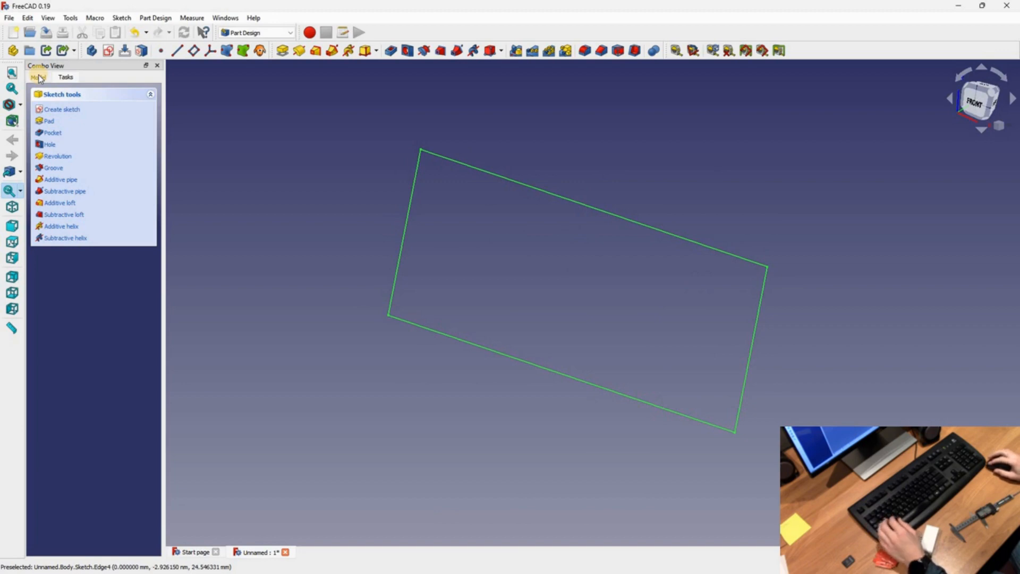
pyautogui.click(39, 77)
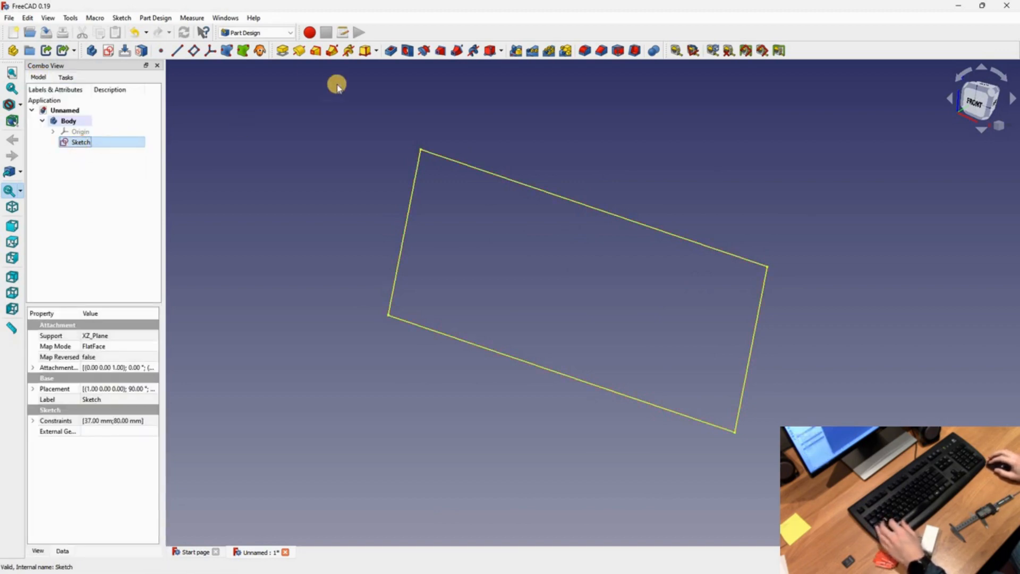
pyautogui.click(283, 53)
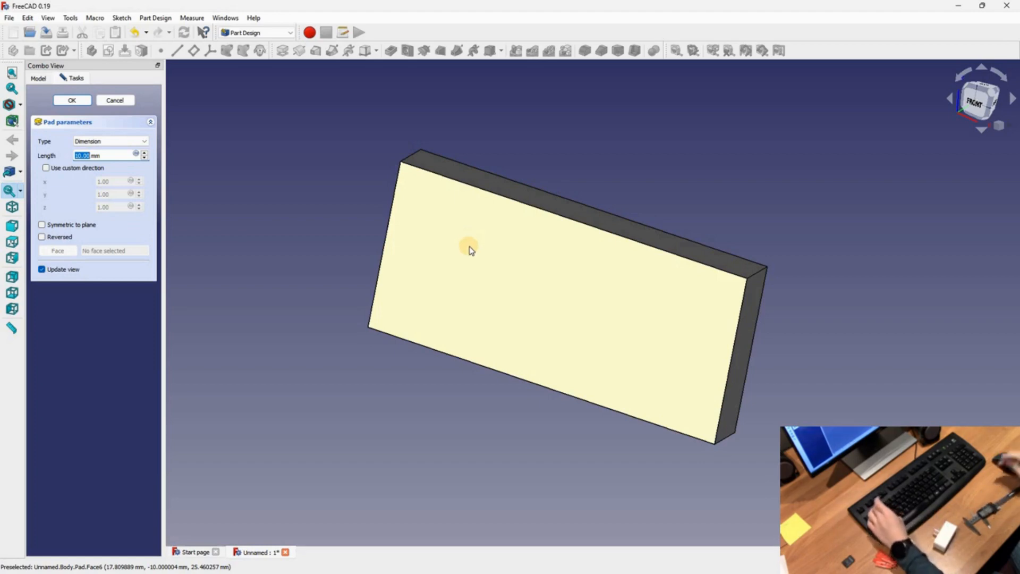
pyautogui.write('36')
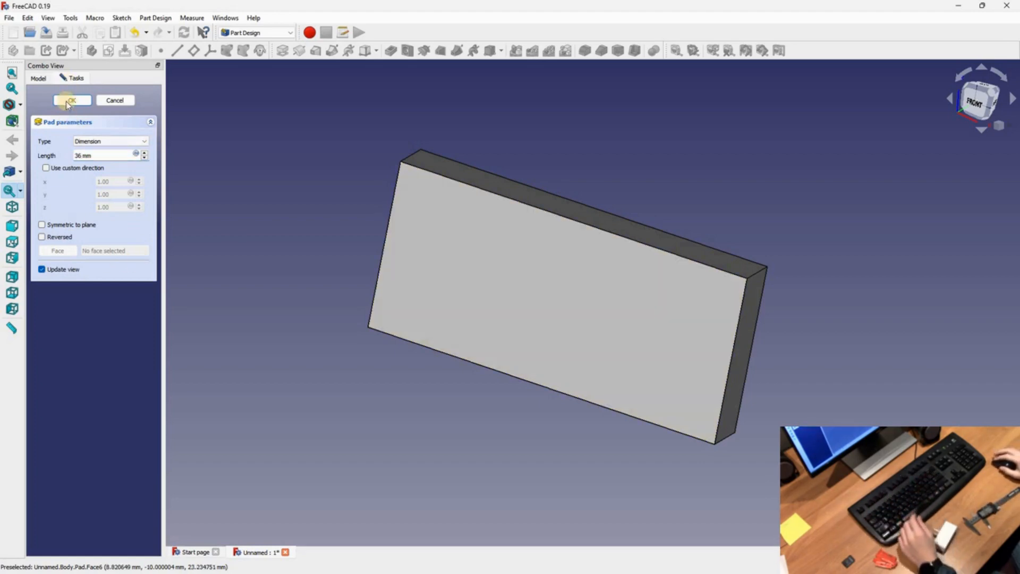
pyautogui.click(71, 100)
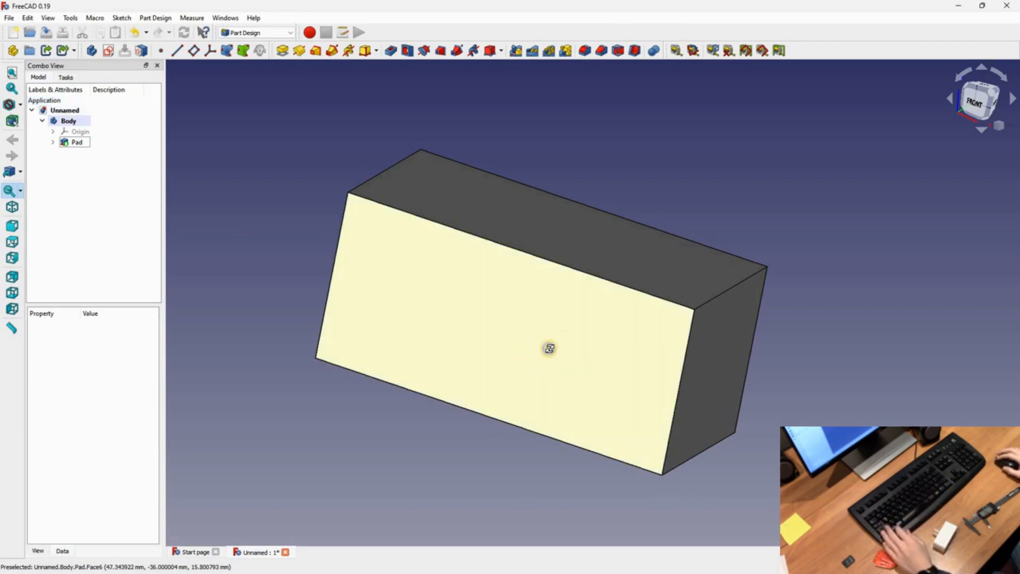
# Create a sketch on the block's large front face and draw a circle of about 2.4 mm radius near its lower middle
pyautogui.moveTo(549, 346); pyautogui.dragTo(465, 338, button='middle')
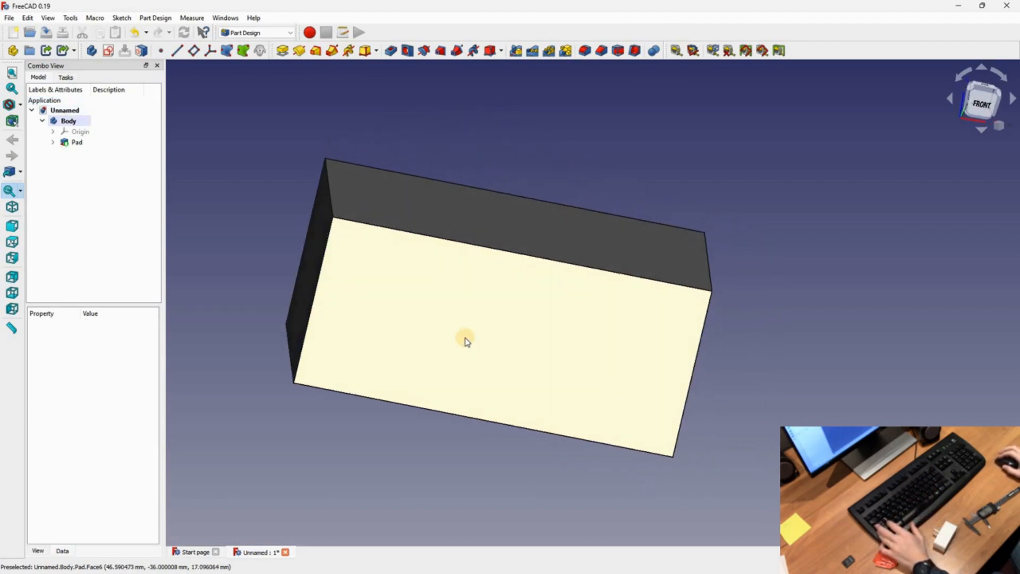
pyautogui.click(486, 258)
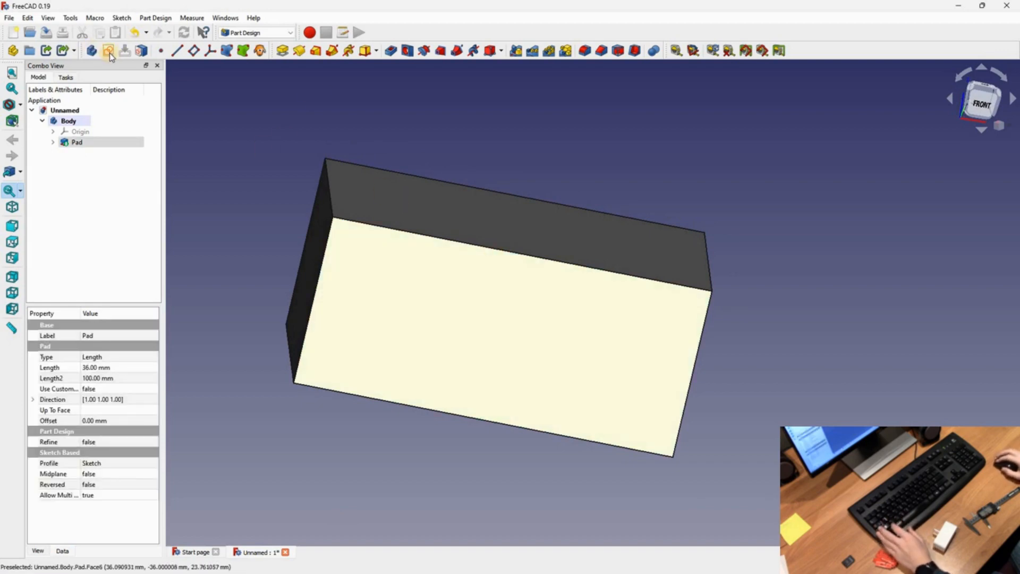
pyautogui.click(109, 53)
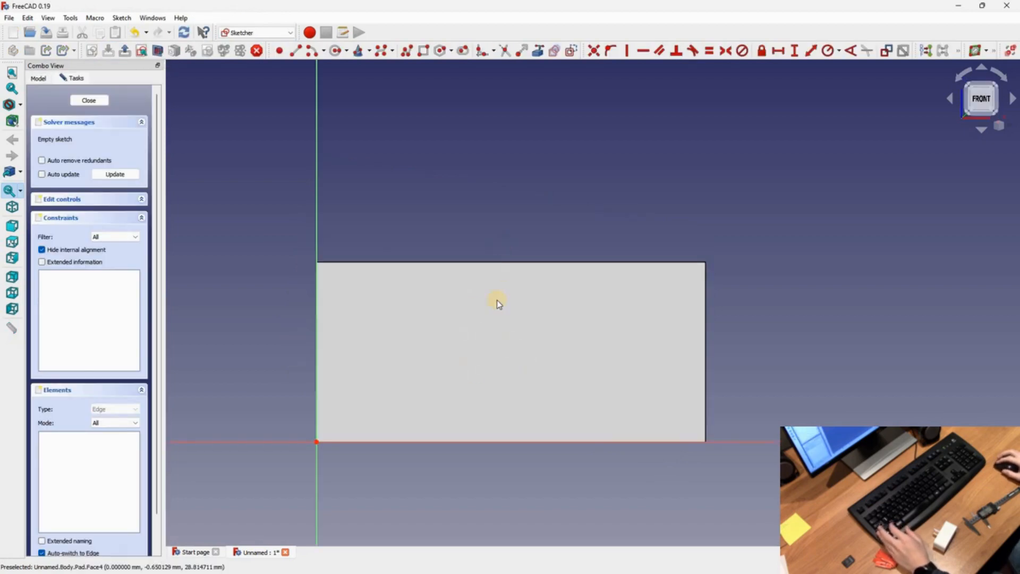
pyautogui.scroll(2, 498, 339)
pyautogui.click(335, 51)
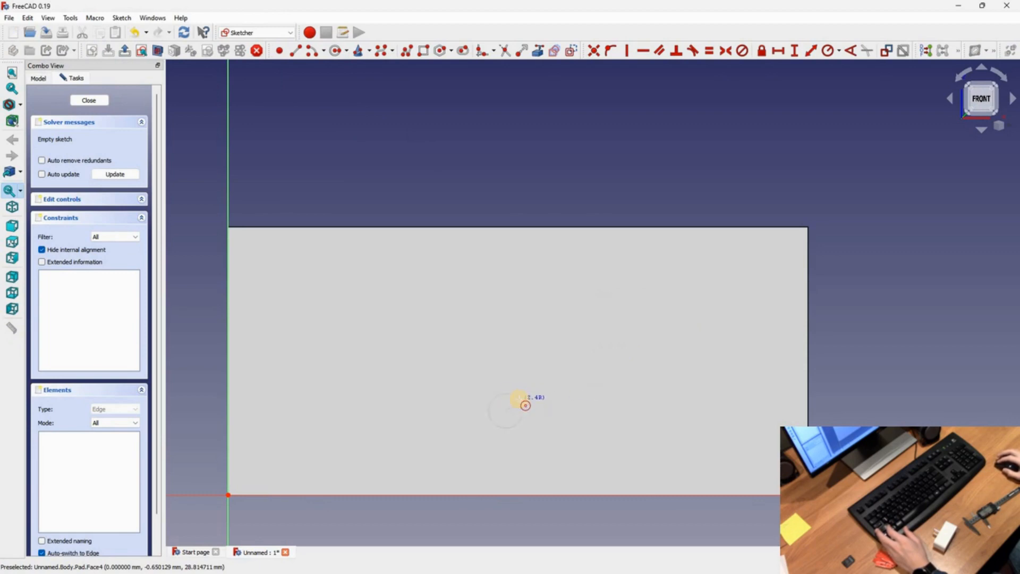
pyautogui.click(526, 405)
# Draw two narrow upright rectangles side by side above the circle for the plug's blade slots
pyautogui.click(424, 51)
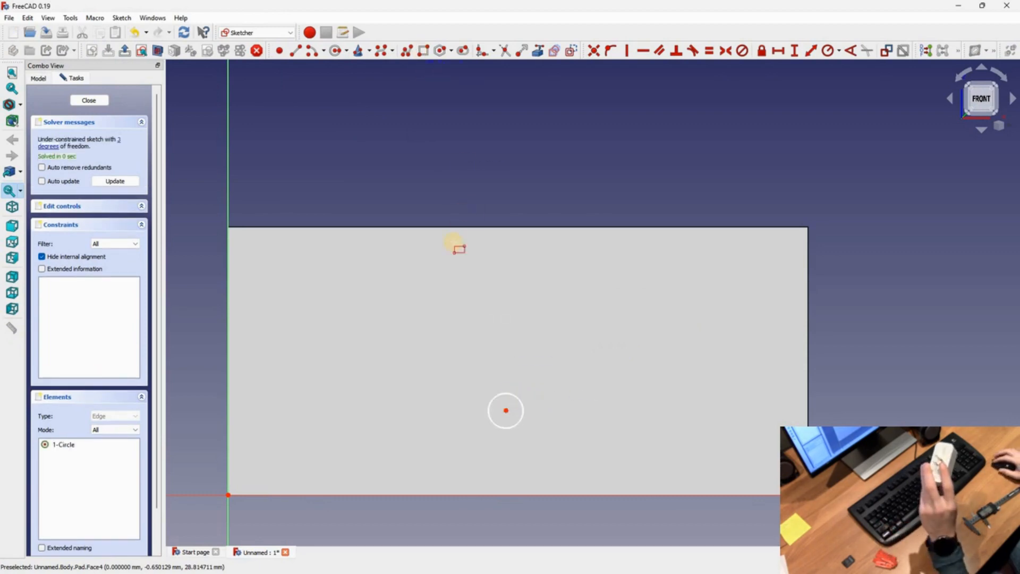
pyautogui.click(447, 290)
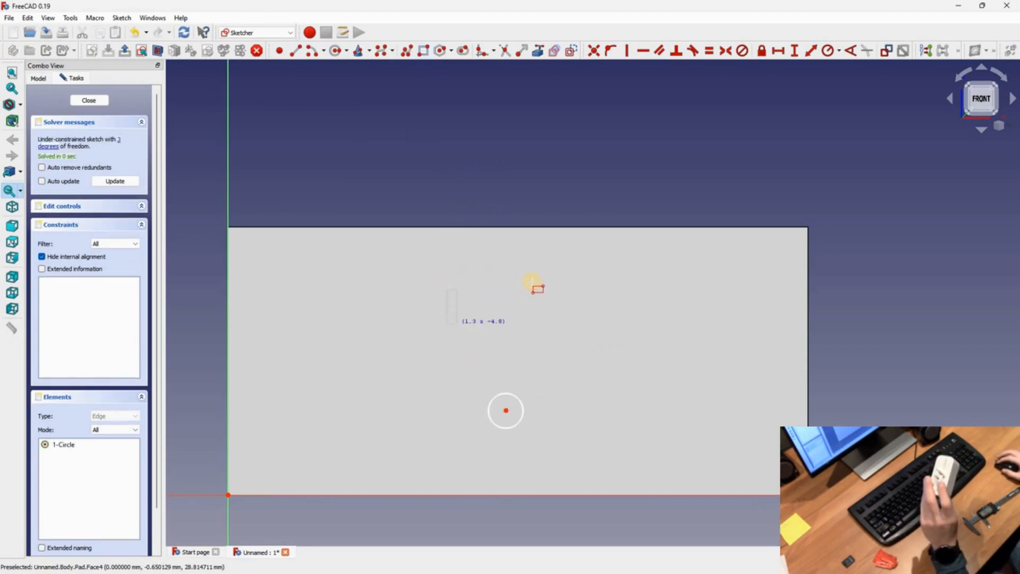
pyautogui.click(457, 345)
pyautogui.click(534, 285)
pyautogui.click(546, 349)
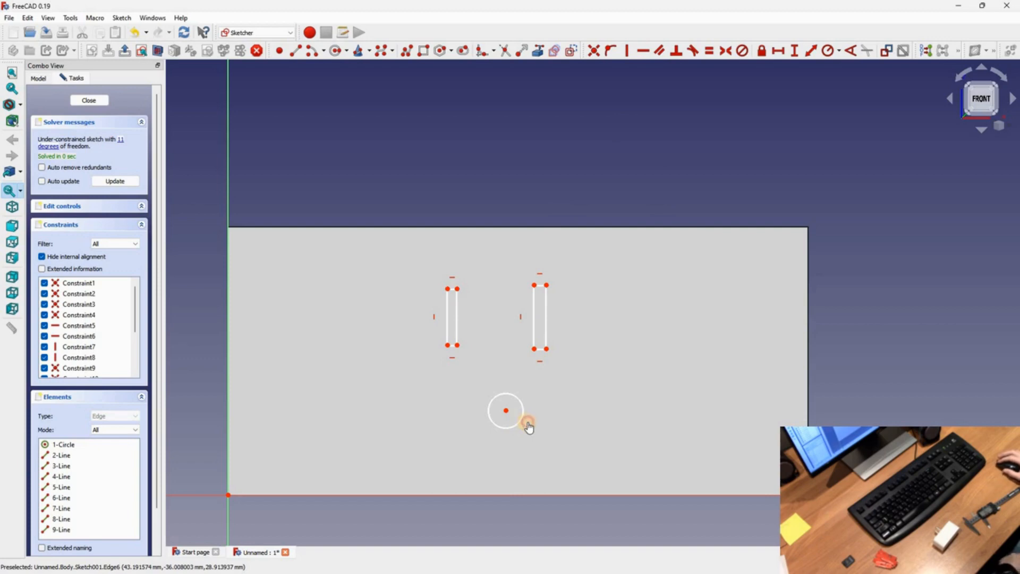
# Constrain the circle's radius to 2.5 mm
pyautogui.moveTo(529, 427); pyautogui.dragTo(524, 419)
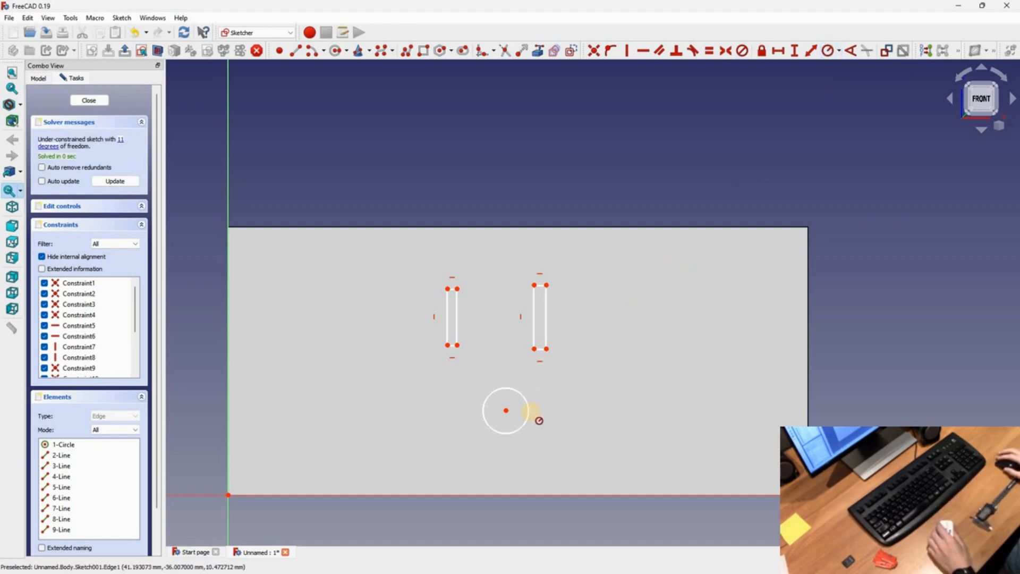
pyautogui.hotkey('shift', 'r')
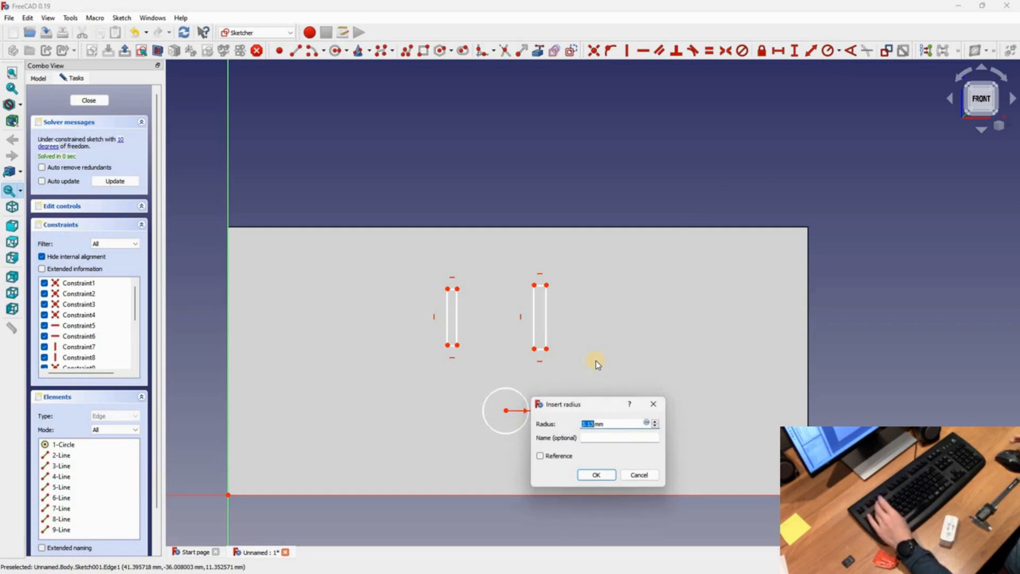
pyautogui.write('2.5')
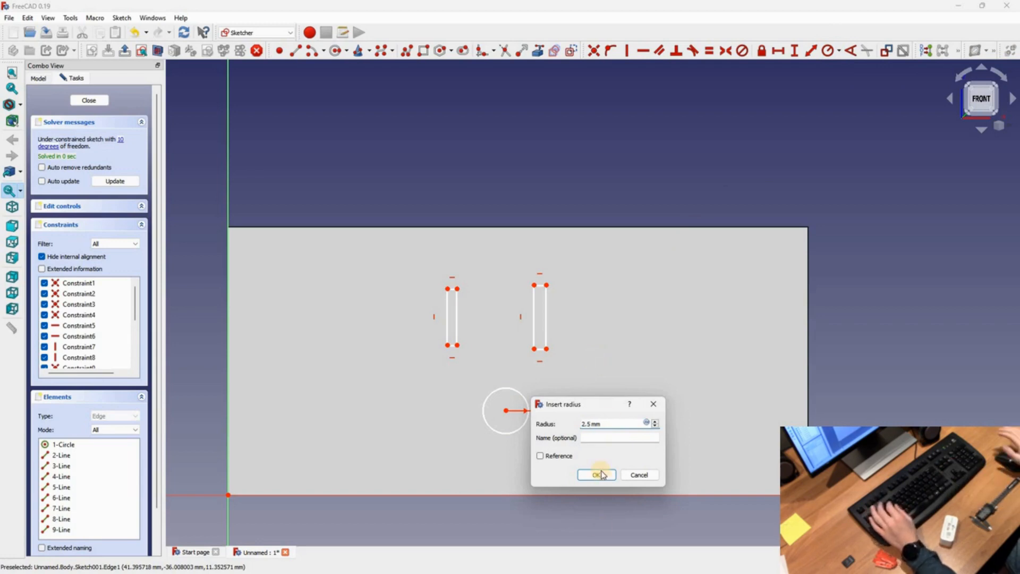
pyautogui.press('Return')
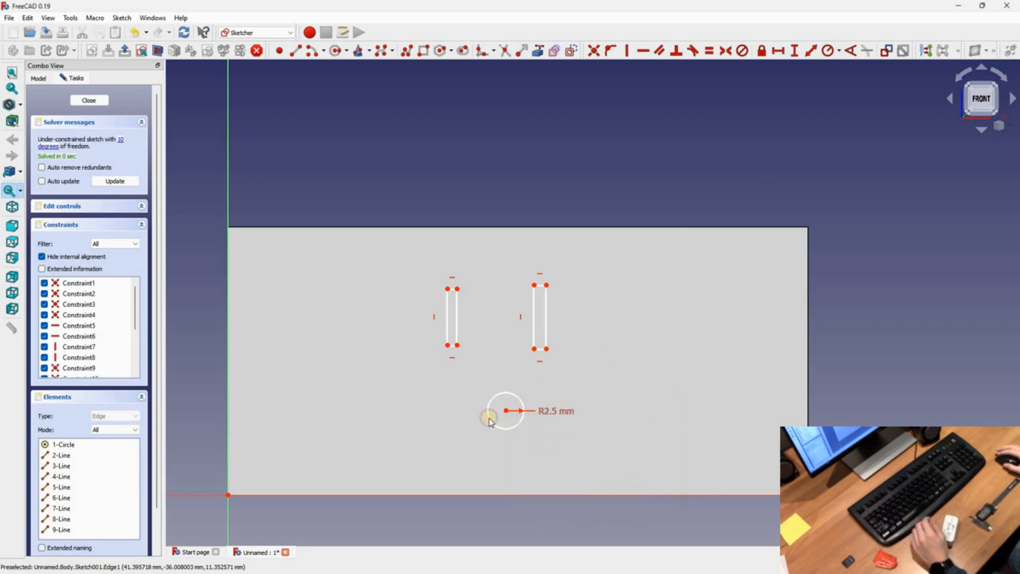
pyautogui.scroll(-1, 505, 412)
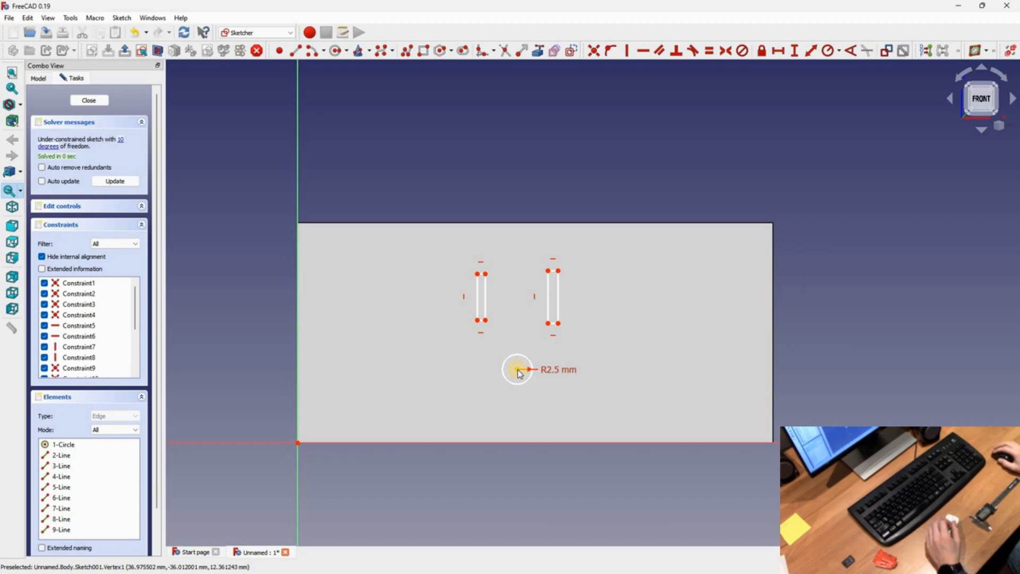
# Link the block face's outline edges into the sketch as external geometry
pyautogui.click(538, 53)
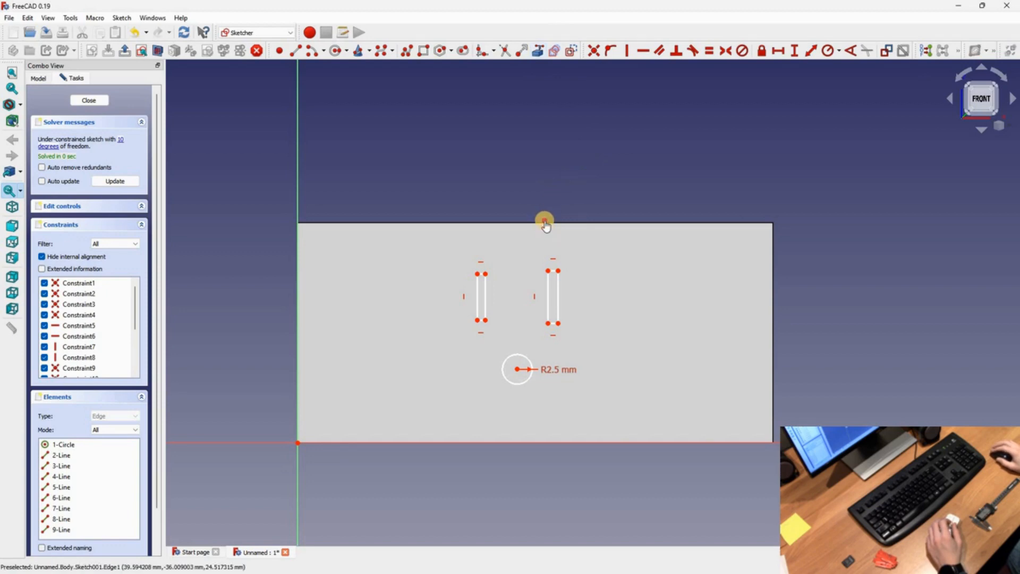
pyautogui.click(545, 223)
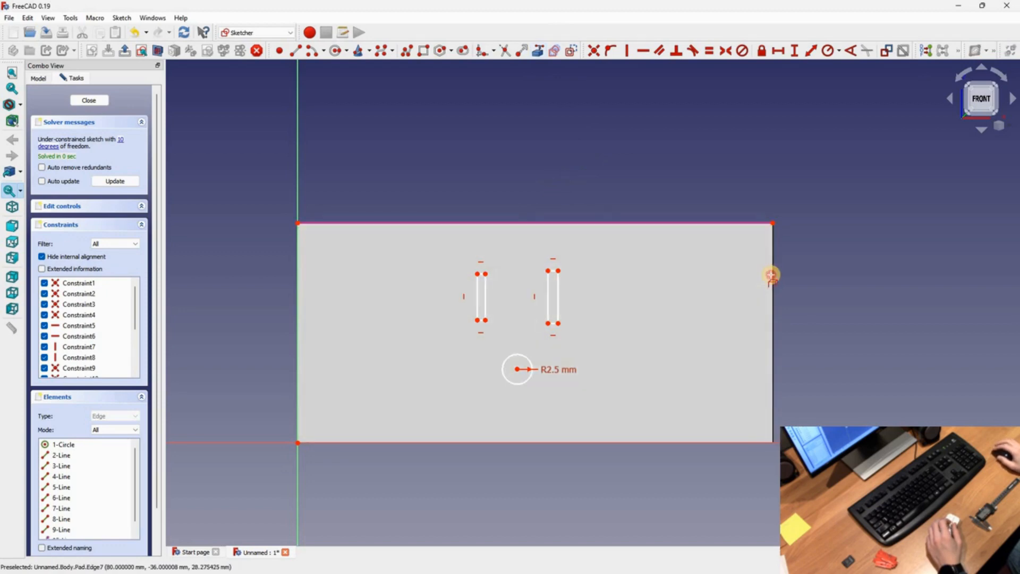
pyautogui.click(772, 275)
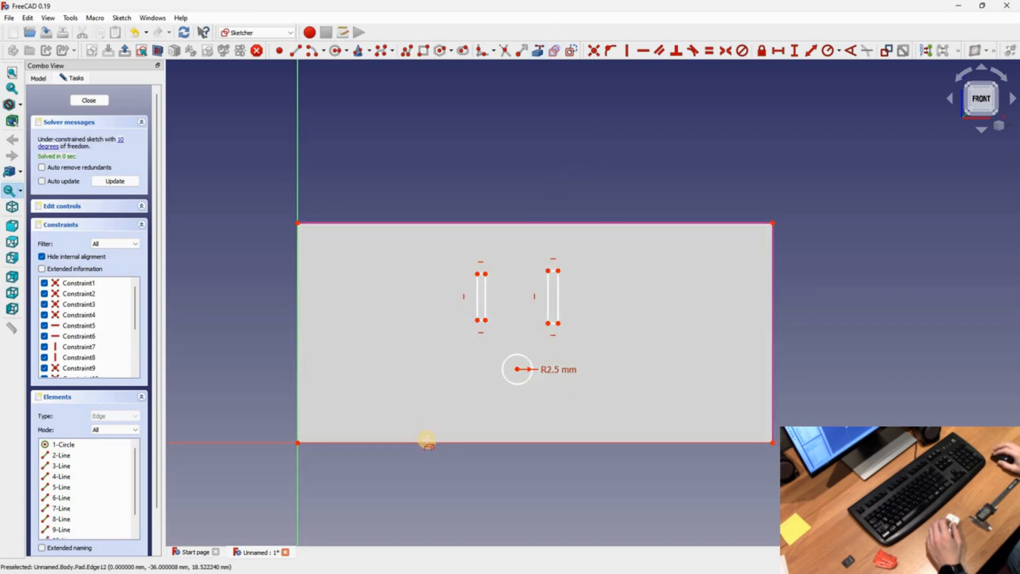
pyautogui.click(449, 443)
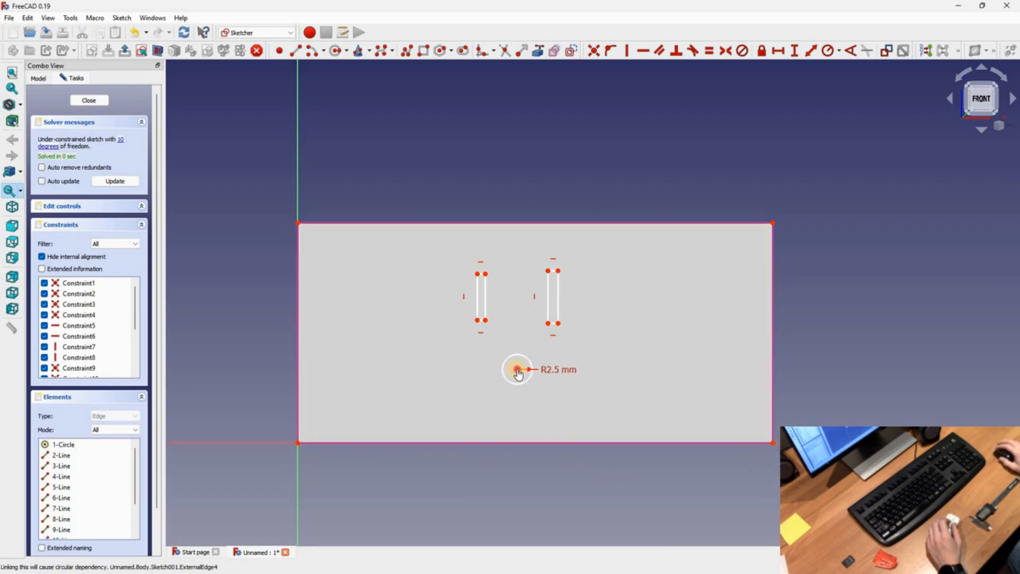
# Add a reference dimension to the face's bottom edge and constrain the circle's centre 40 mm horizontally from the origin
pyautogui.moveTo(518, 374); pyautogui.dragTo(542, 367)
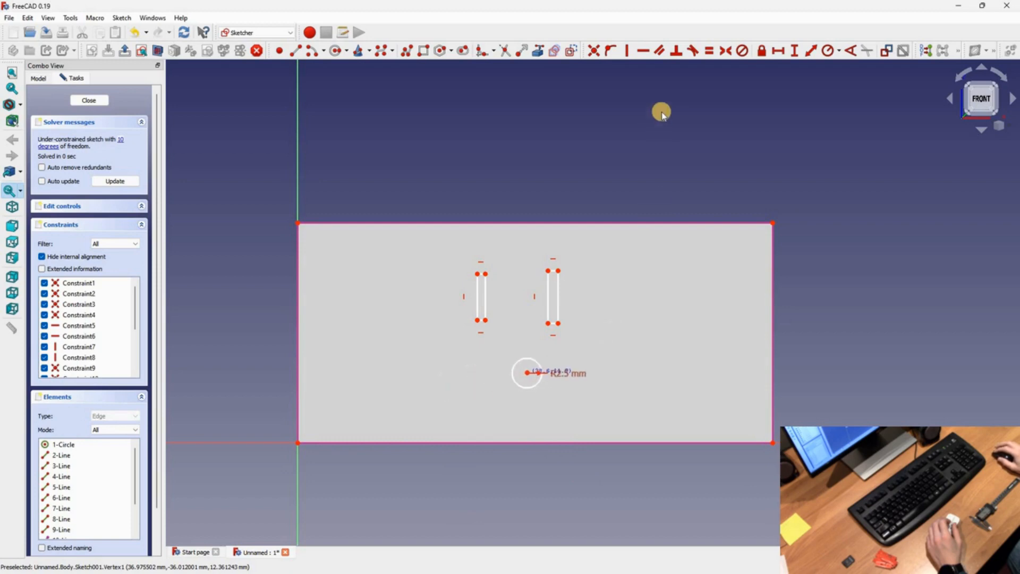
pyautogui.click(777, 52)
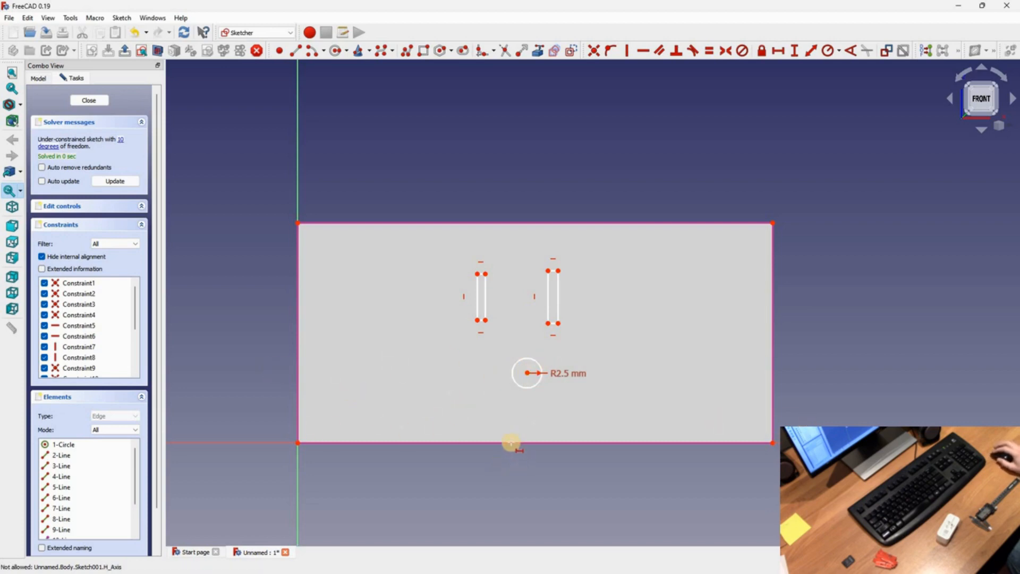
pyautogui.click(452, 445)
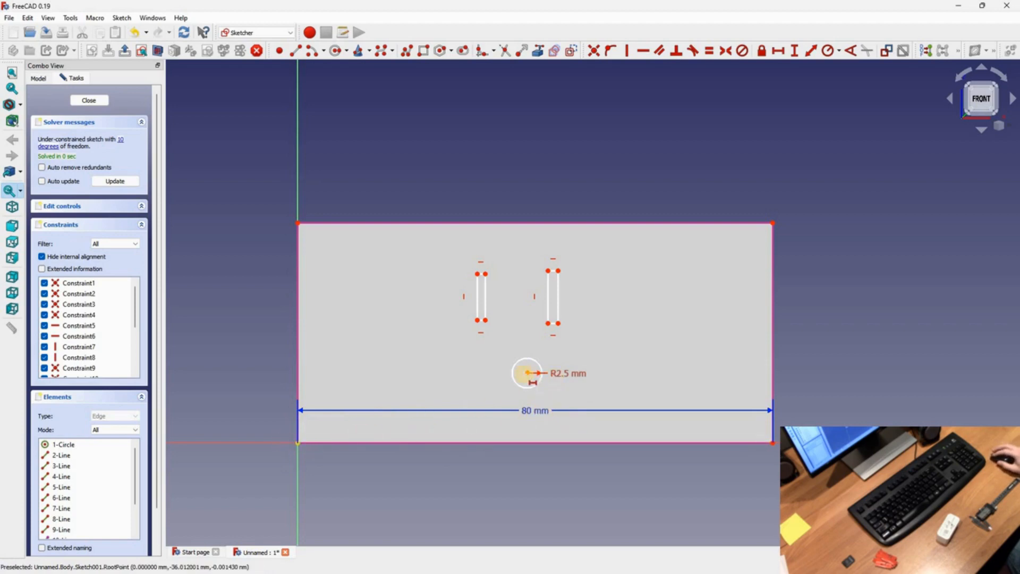
pyautogui.click(414, 370)
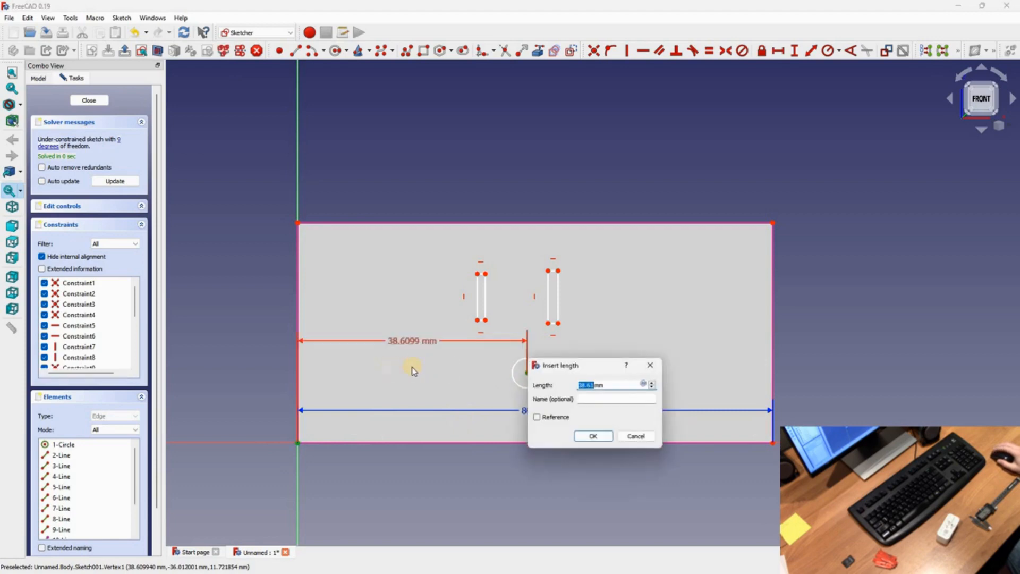
pyautogui.write('40')
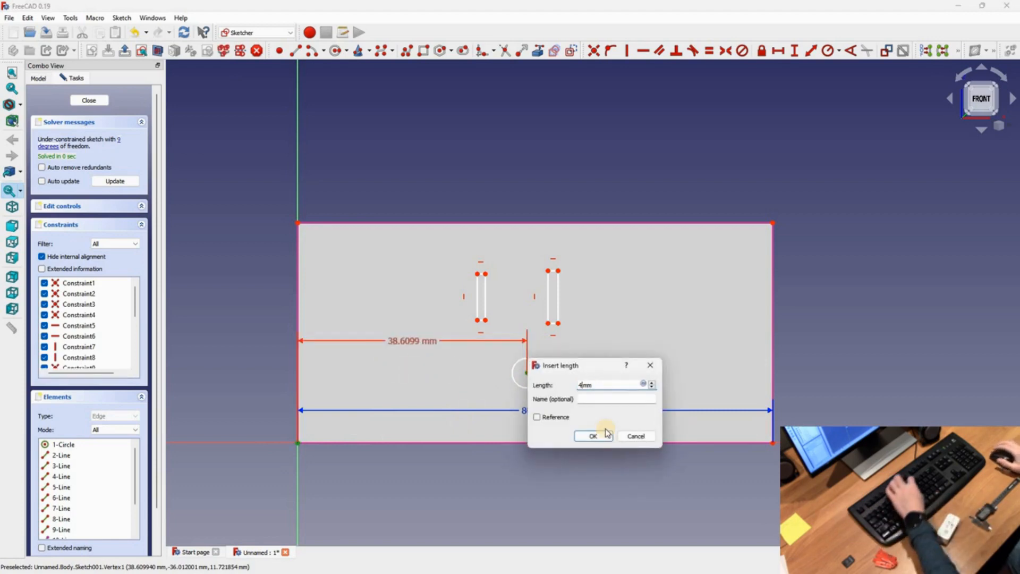
pyautogui.press('Return')
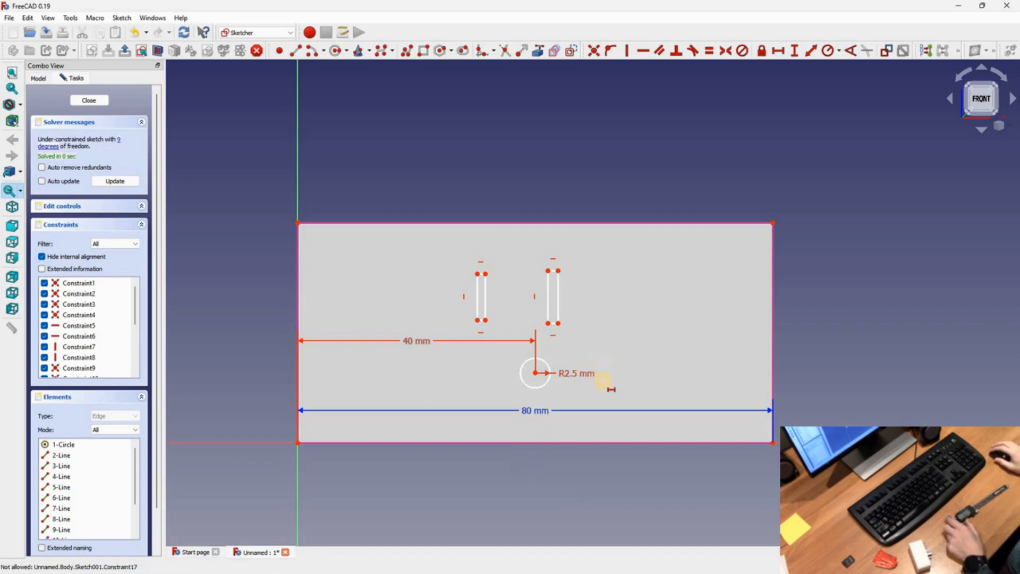
# Constrain the circle's centre to a vertical distance of 10.5 mm from the origin
pyautogui.click(799, 51)
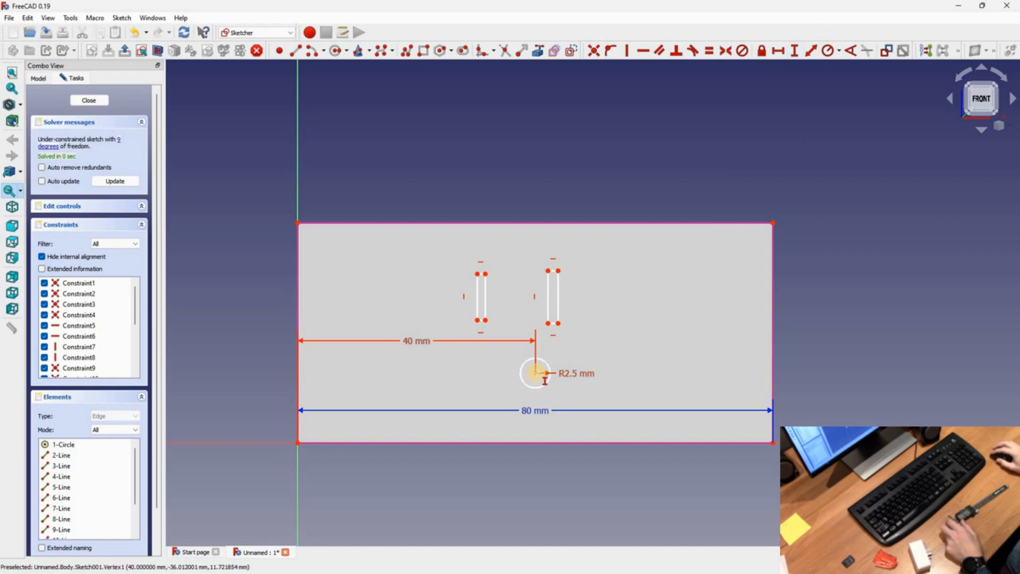
pyautogui.click(538, 437)
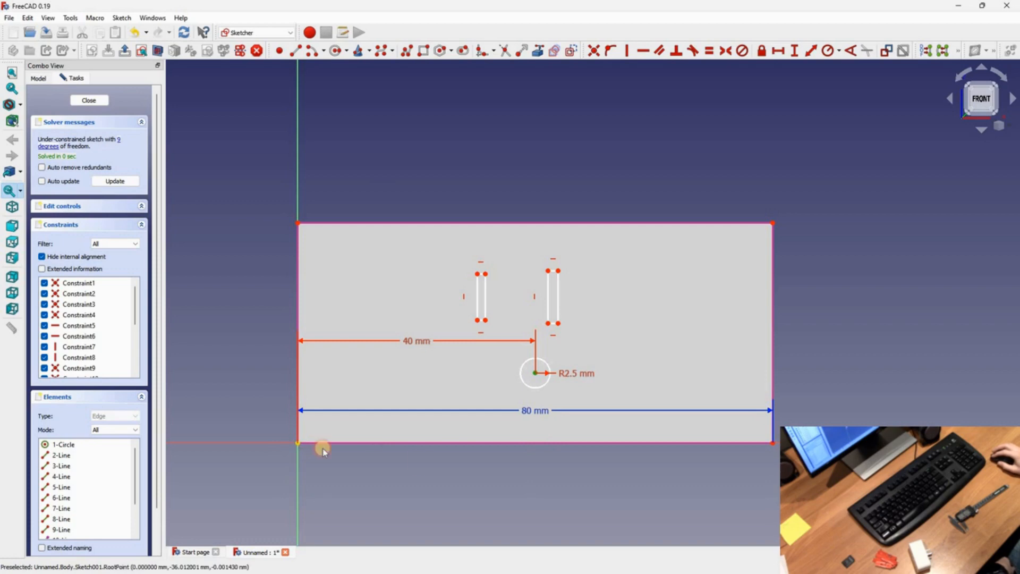
pyautogui.click(535, 373)
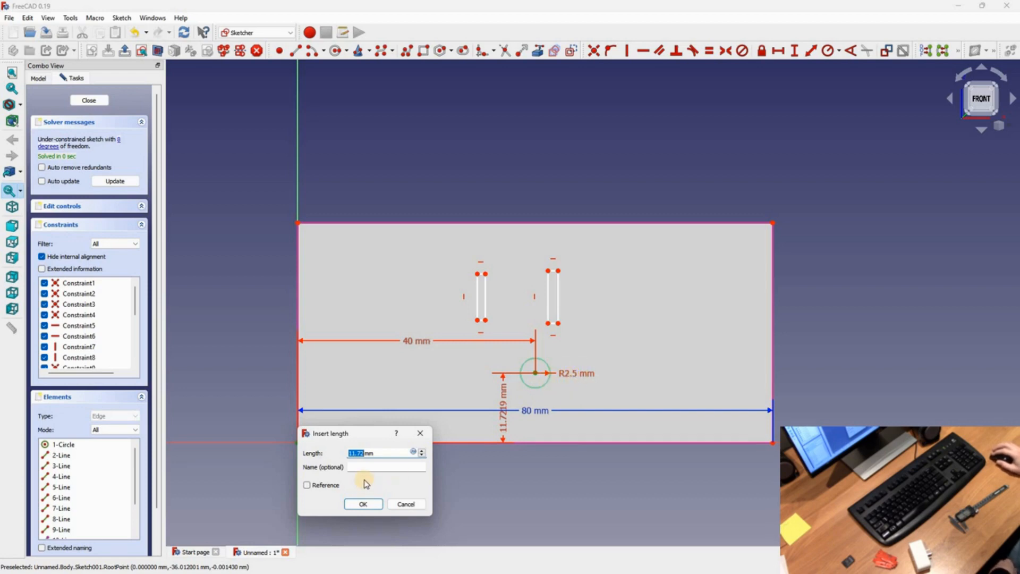
pyautogui.write('10.5')
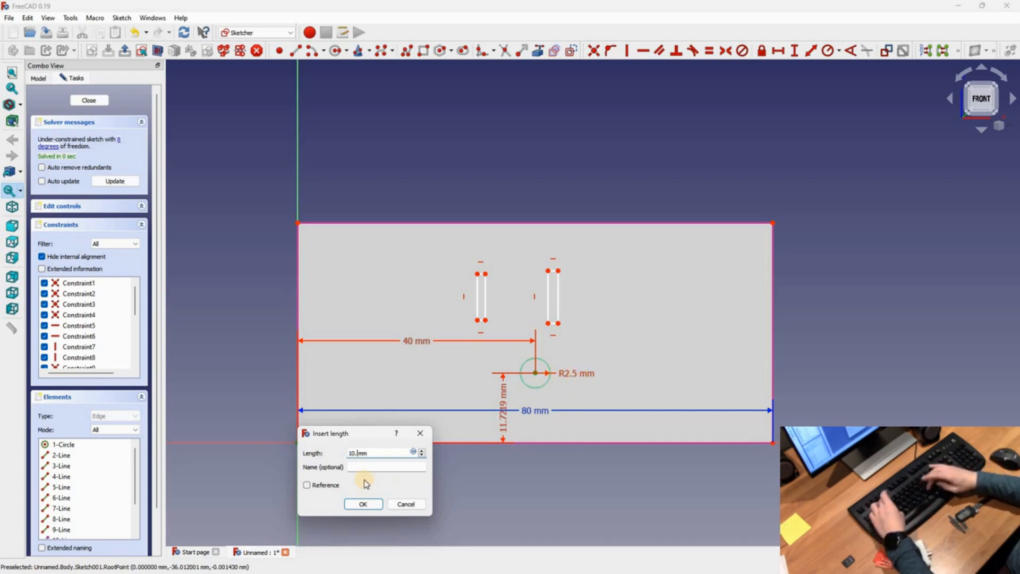
pyautogui.press('Return')
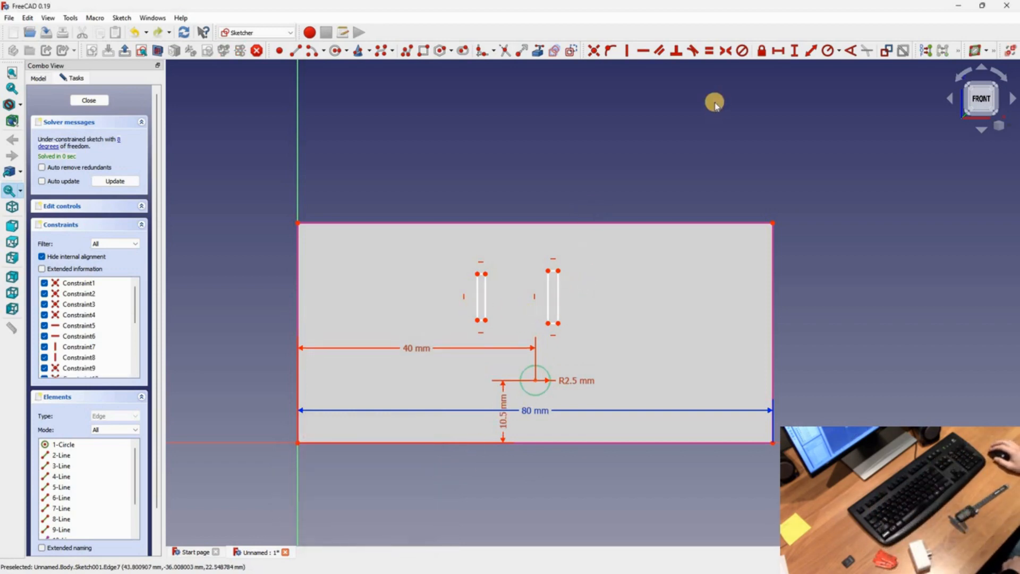
# Apply equal constraints to the two slot rectangles so that their widths match and their heights match
pyautogui.click(709, 51)
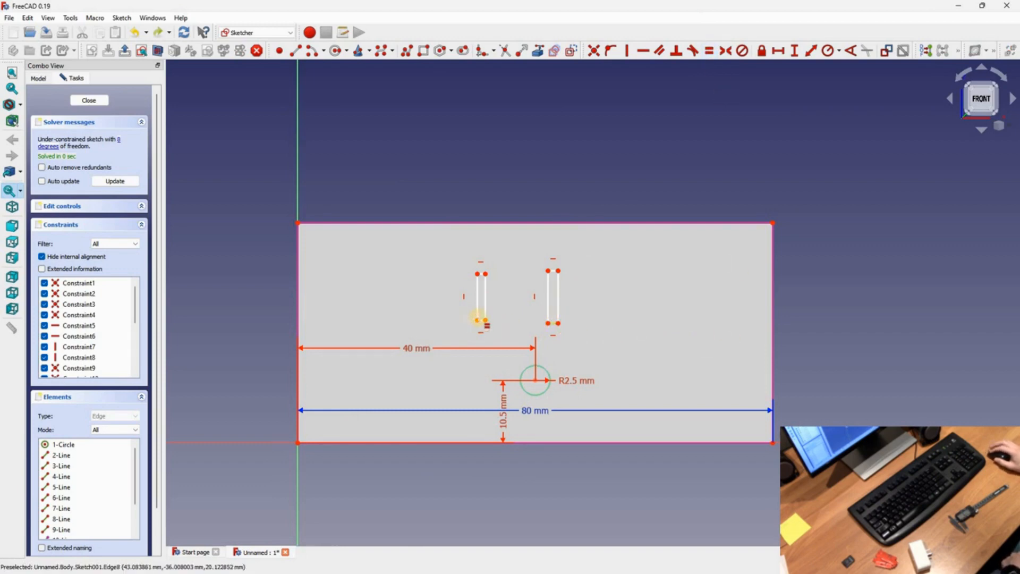
pyautogui.click(482, 320)
pyautogui.click(539, 297)
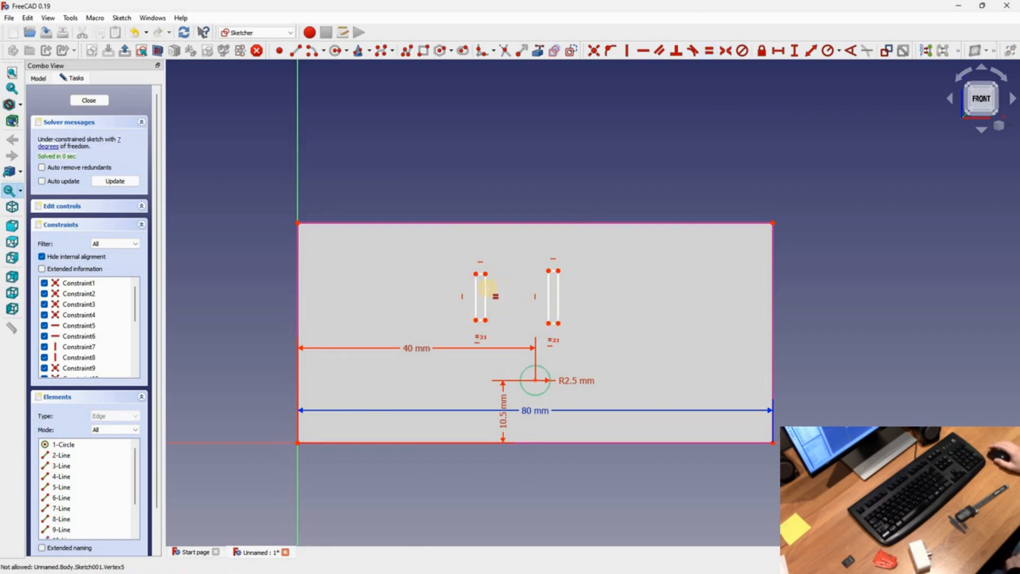
pyautogui.click(486, 298)
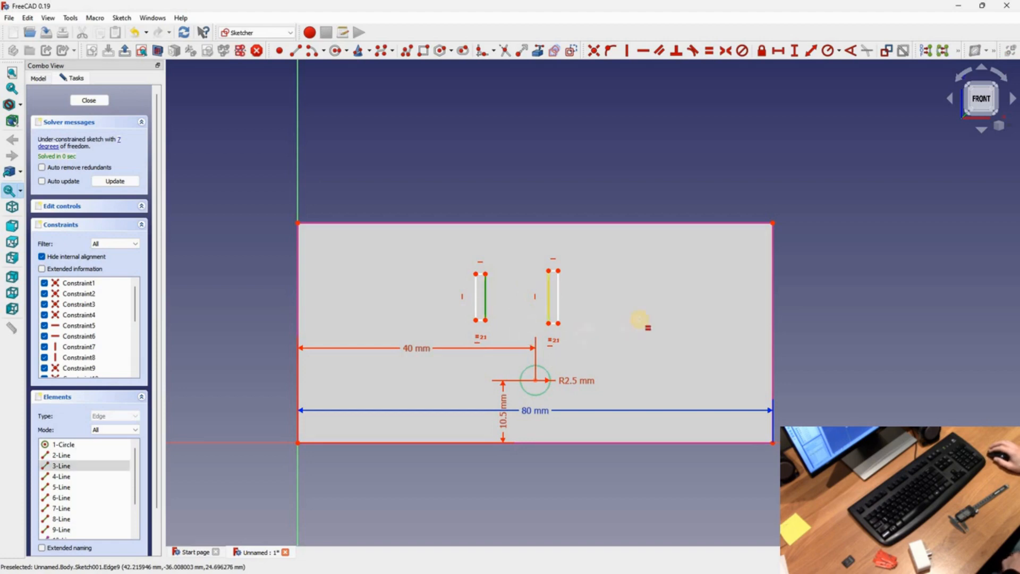
pyautogui.rightClick(620, 322)
pyautogui.moveTo(559, 322); pyautogui.dragTo(562, 326)
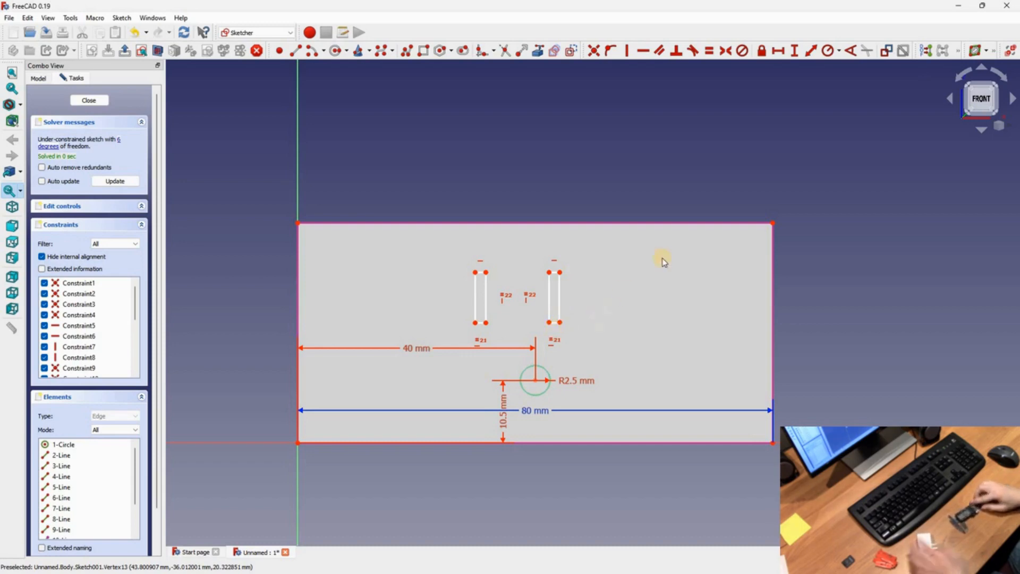
# Dimension the right slot rectangle to 1.5 mm wide and 6.5 mm high
pyautogui.click(809, 53)
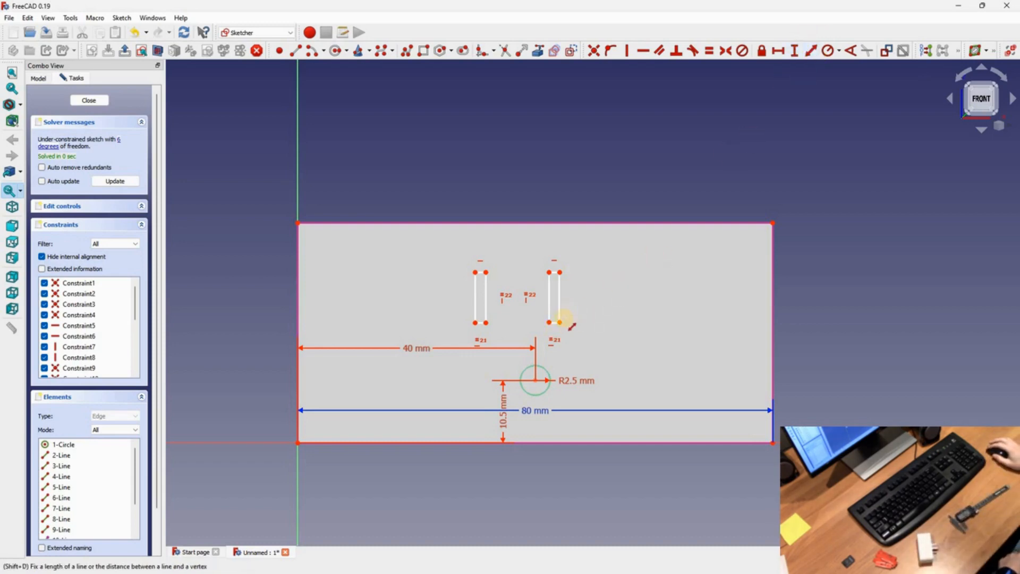
pyautogui.click(554, 324)
pyautogui.click(554, 325)
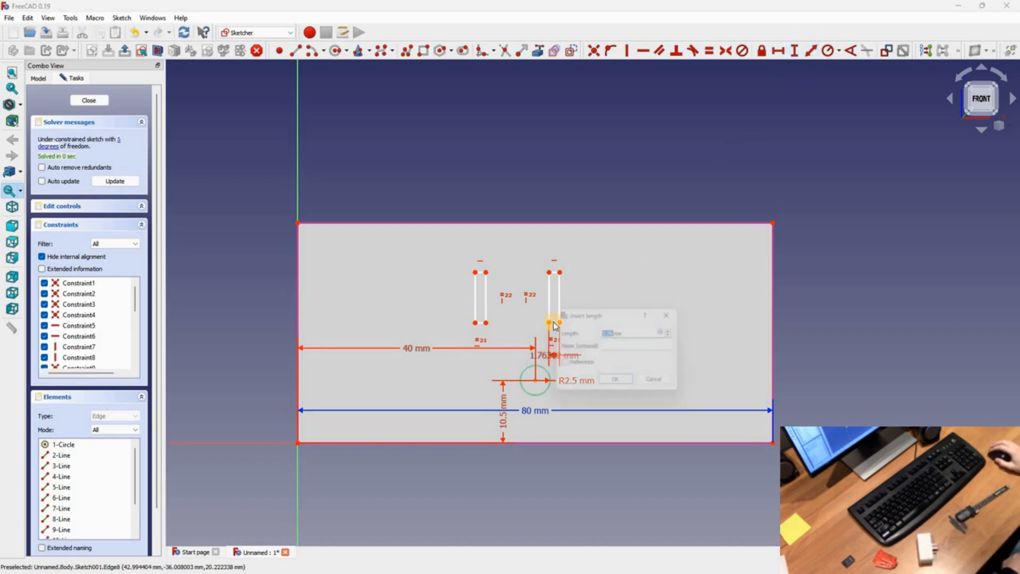
pyautogui.write('1')
pyautogui.press('Return')
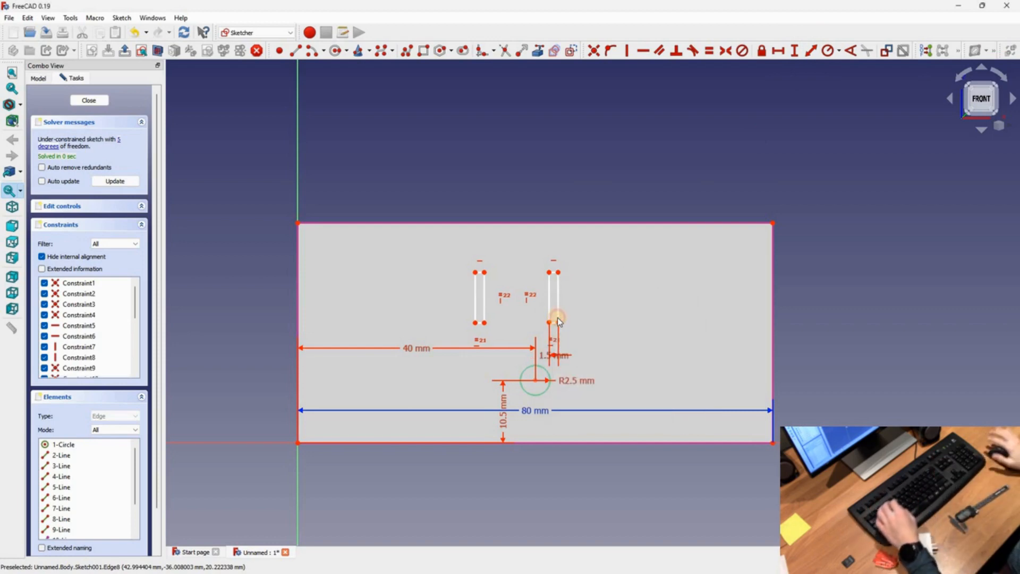
pyautogui.click(556, 318)
pyautogui.write('6.5mm')
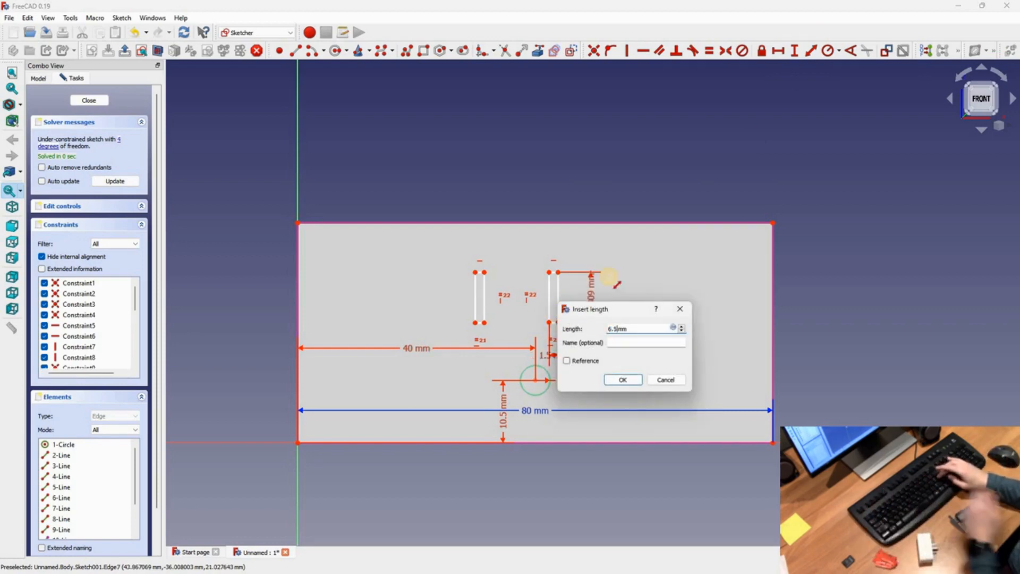
pyautogui.press('Return')
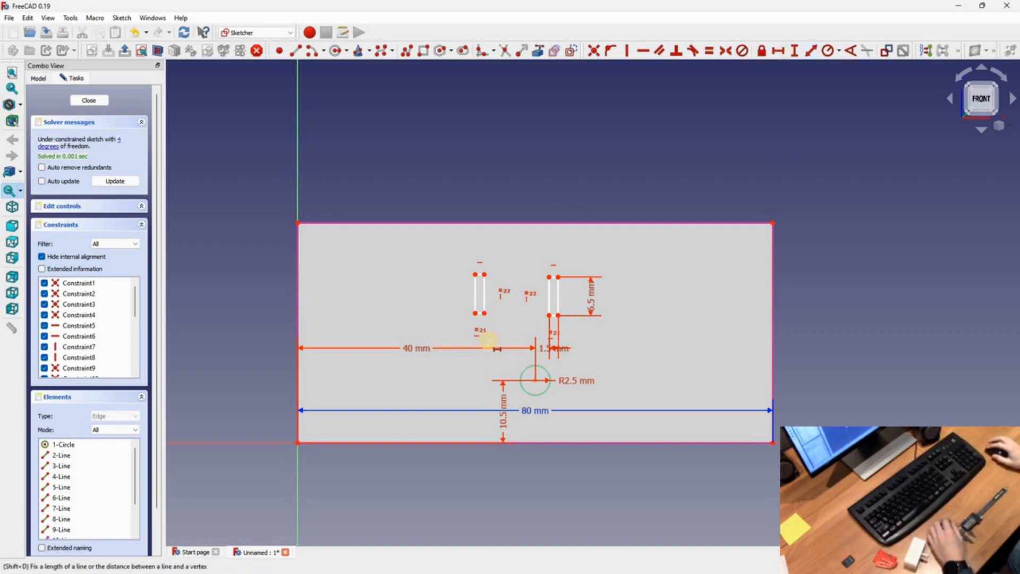
# Constrain the horizontal gap between the inner sides of the two slots to 11.25 mm and shift the slots slightly
pyautogui.click(551, 278)
pyautogui.write('11.2')
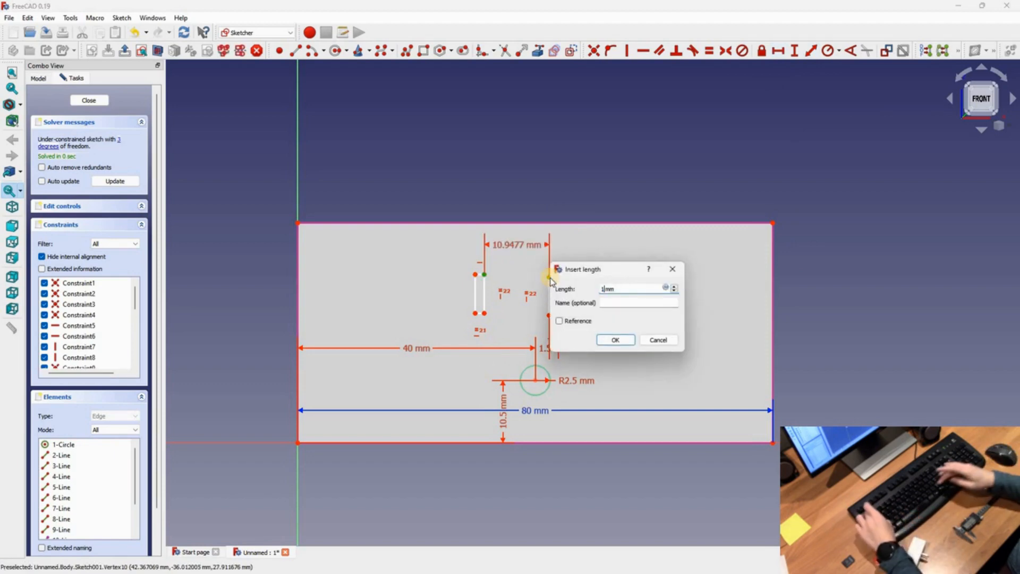
pyautogui.write('5')
pyautogui.press('Return')
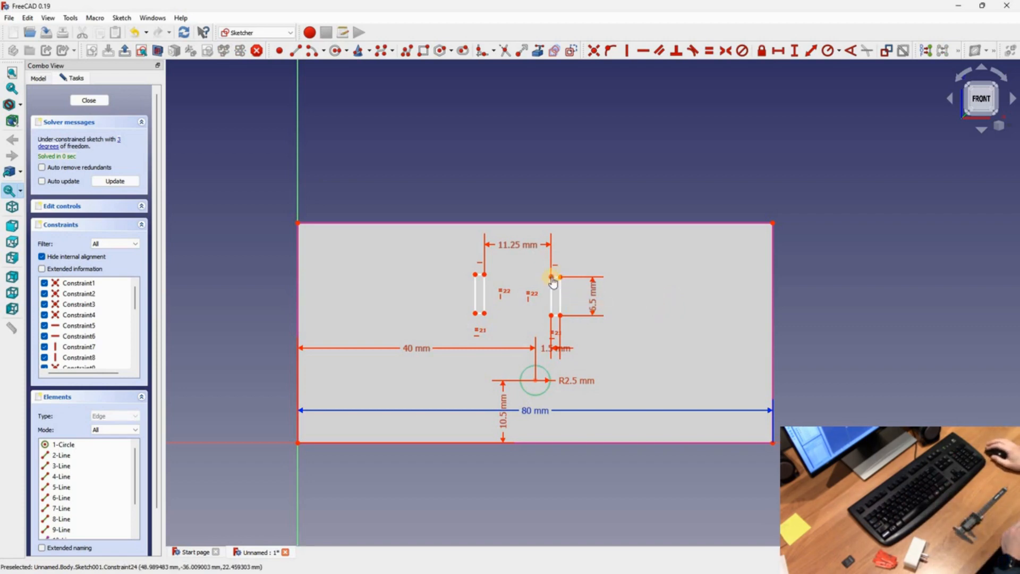
pyautogui.moveTo(551, 277); pyautogui.dragTo(550, 236)
pyautogui.moveTo(557, 281); pyautogui.dragTo(555, 273)
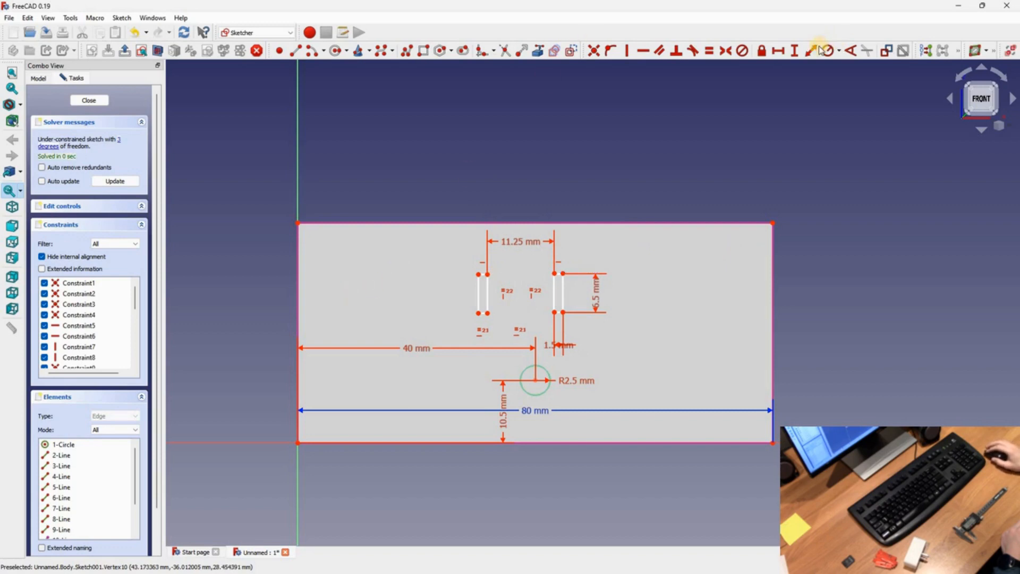
# Align the two slots by setting a vertical distance of 0 mm between their upper inner corners
pyautogui.click(795, 51)
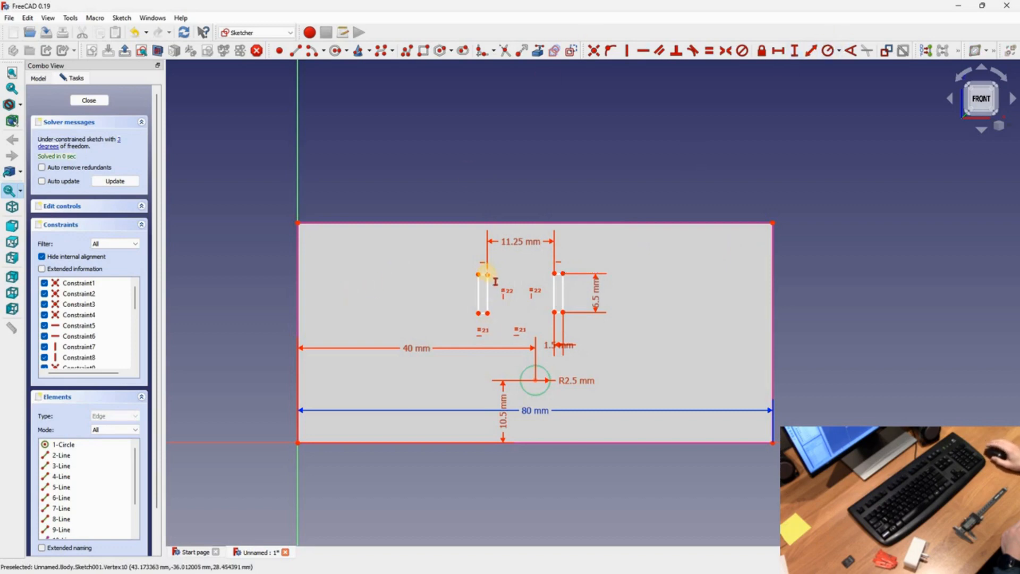
pyautogui.click(654, 274)
pyautogui.write('0')
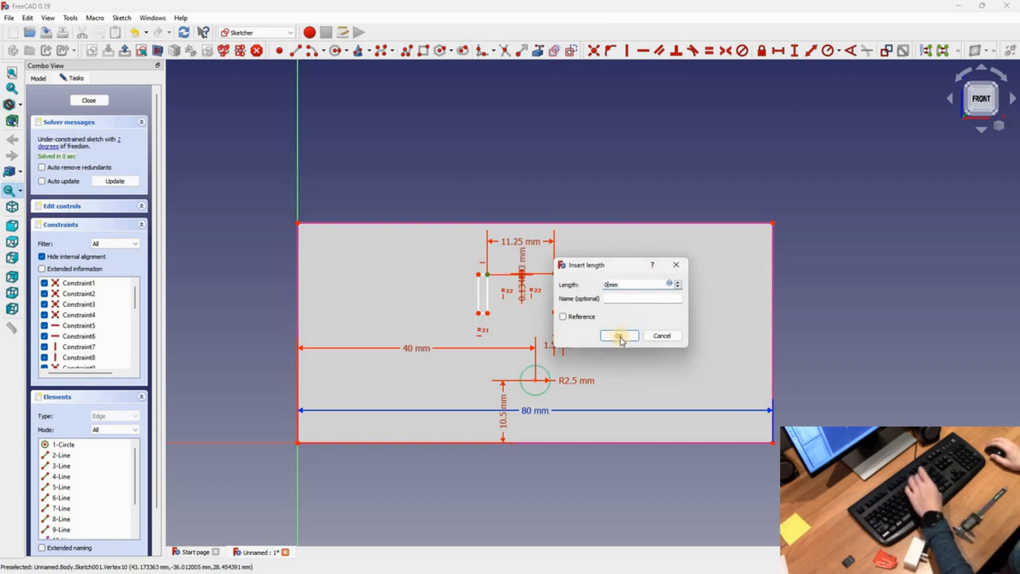
pyautogui.click(619, 336)
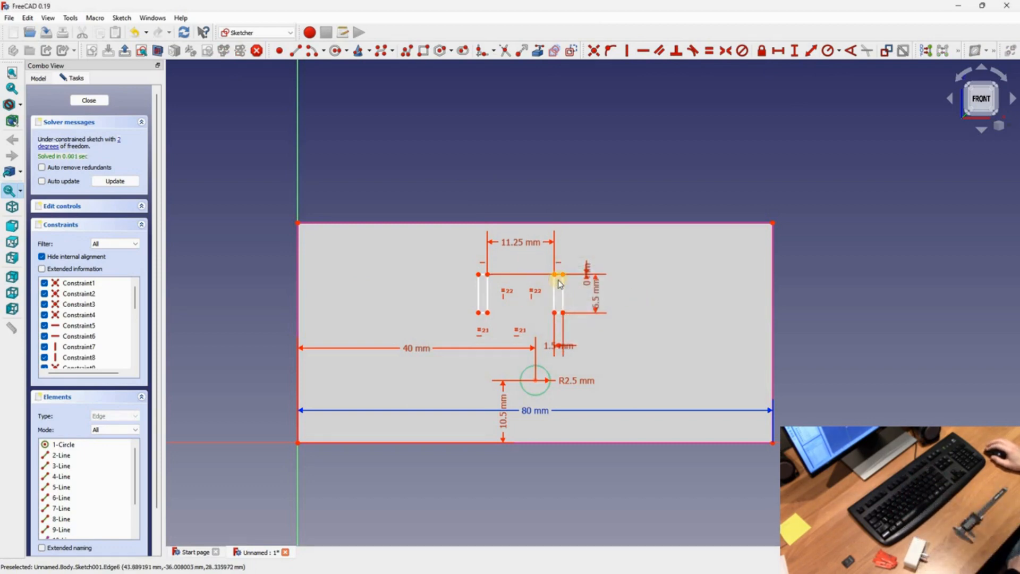
# Shift the two slots freely, then apply a horizontal distance constraint between the right slot's lower inner corner and the pin circle's centre
pyautogui.moveTo(559, 285); pyautogui.dragTo(538, 385)
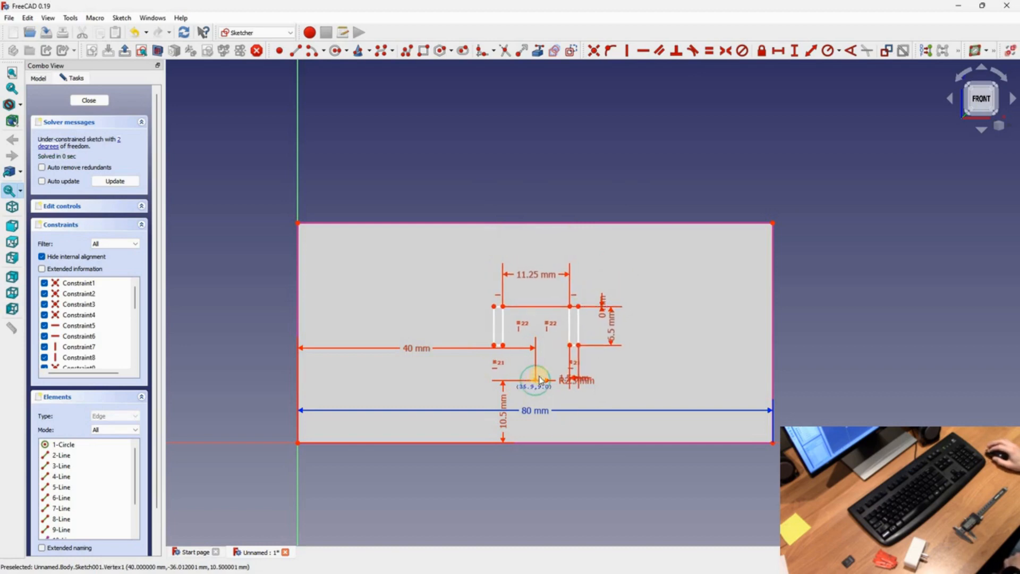
pyautogui.moveTo(540, 381); pyautogui.dragTo(540, 381)
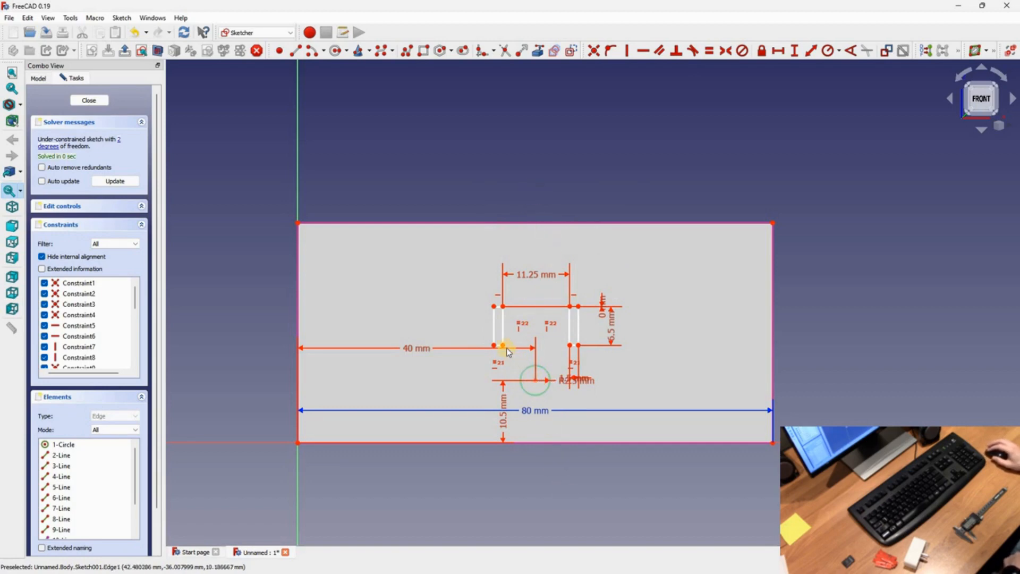
pyautogui.moveTo(501, 347); pyautogui.dragTo(499, 332)
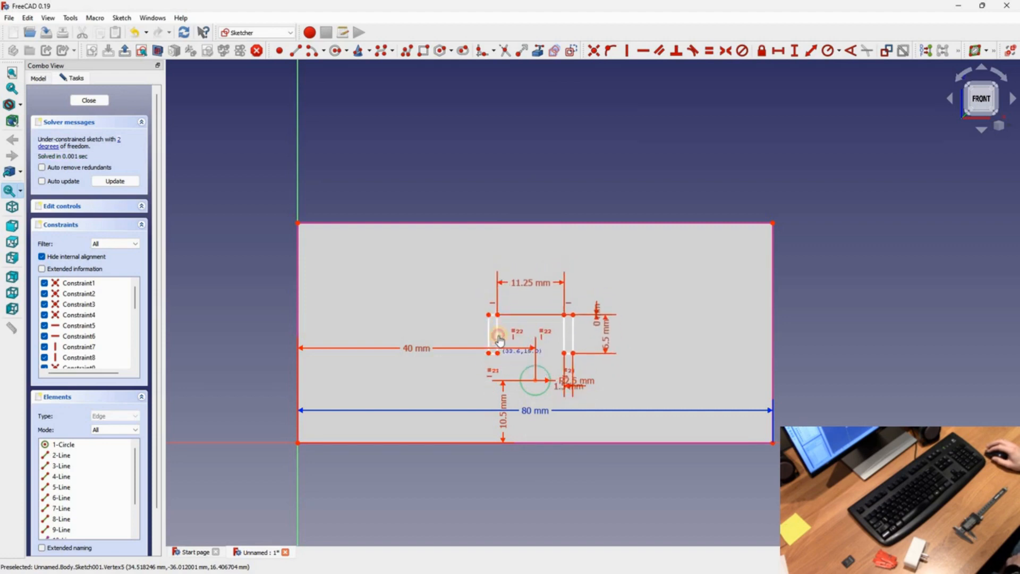
pyautogui.click(779, 53)
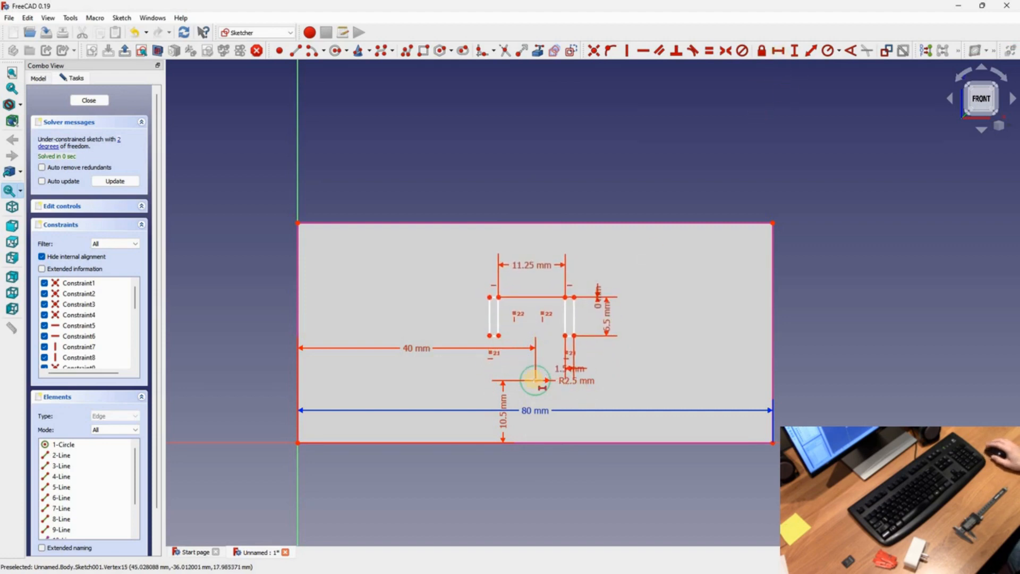
pyautogui.click(564, 335)
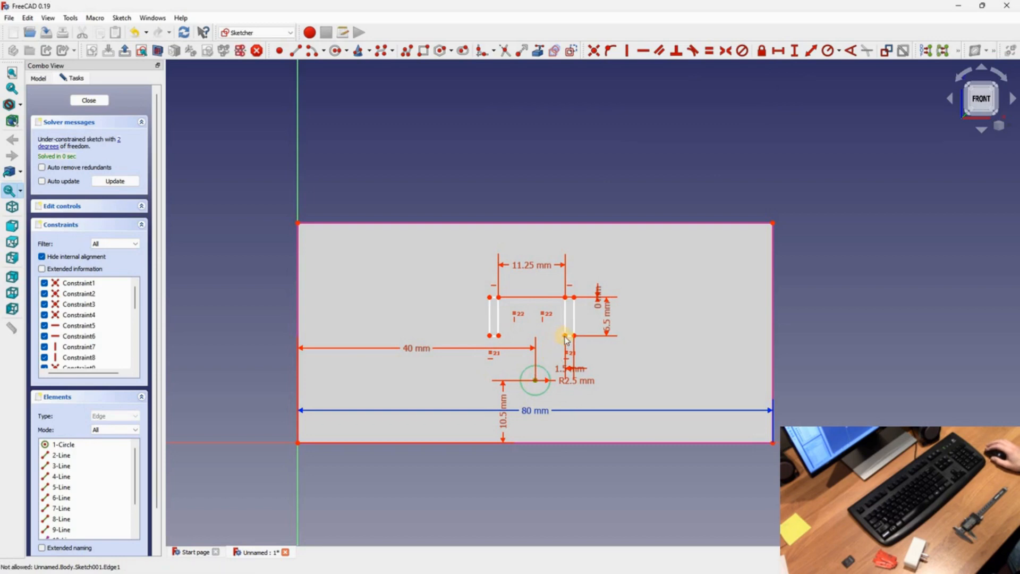
pyautogui.click(535, 380)
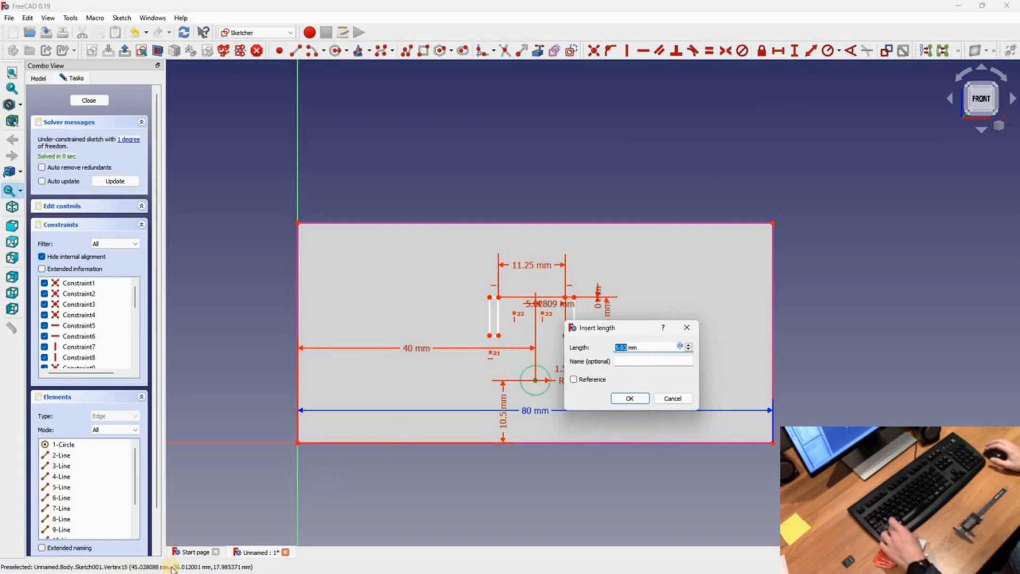
# Switch to Calculator and divide the 11.25 mm slot gap by 2
pyautogui.press('super')
pyautogui.press('super+4')
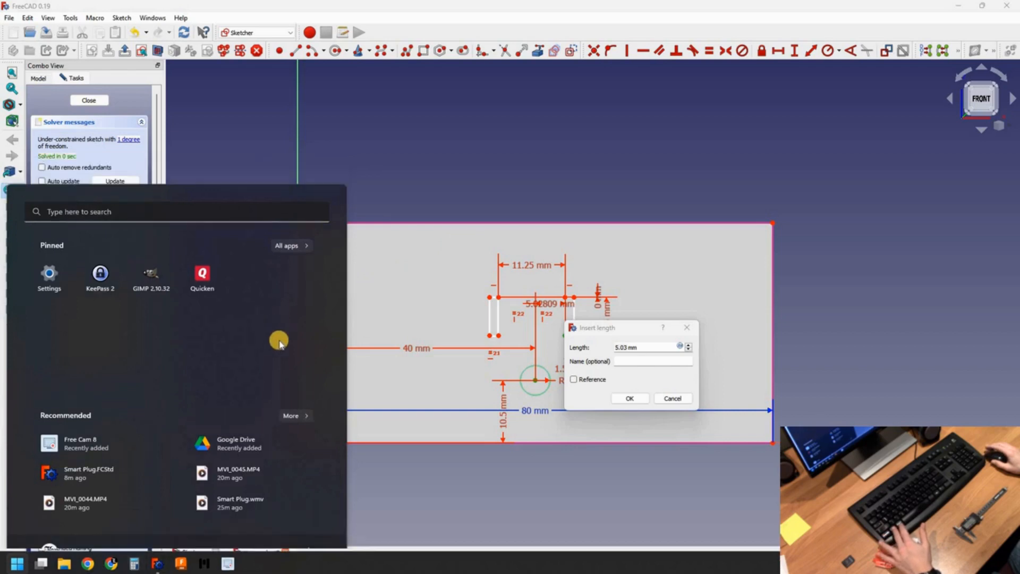
pyautogui.click(277, 380)
pyautogui.write('11.25')
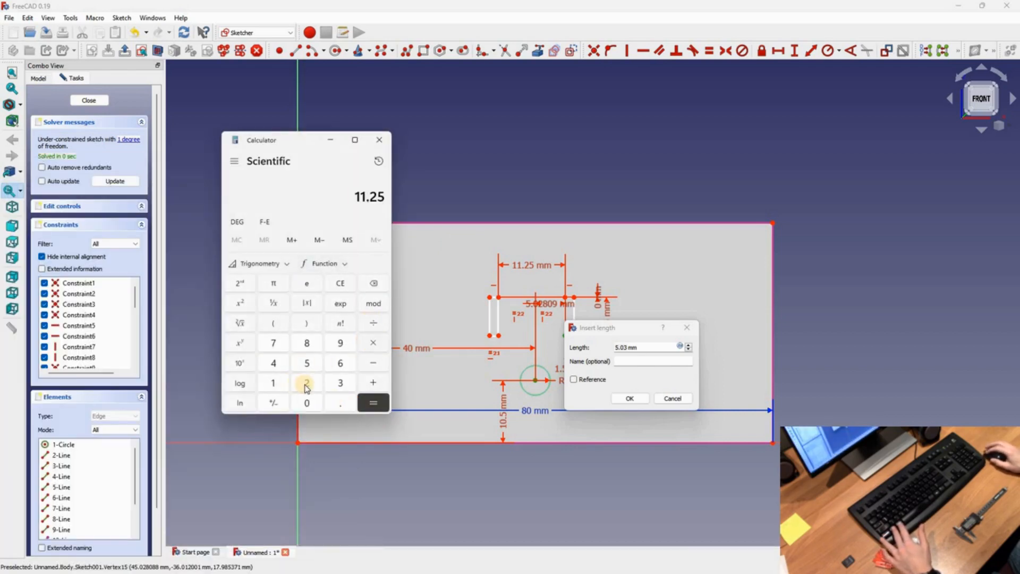
pyautogui.press('/')
pyautogui.write('25 ÷ 2 =')
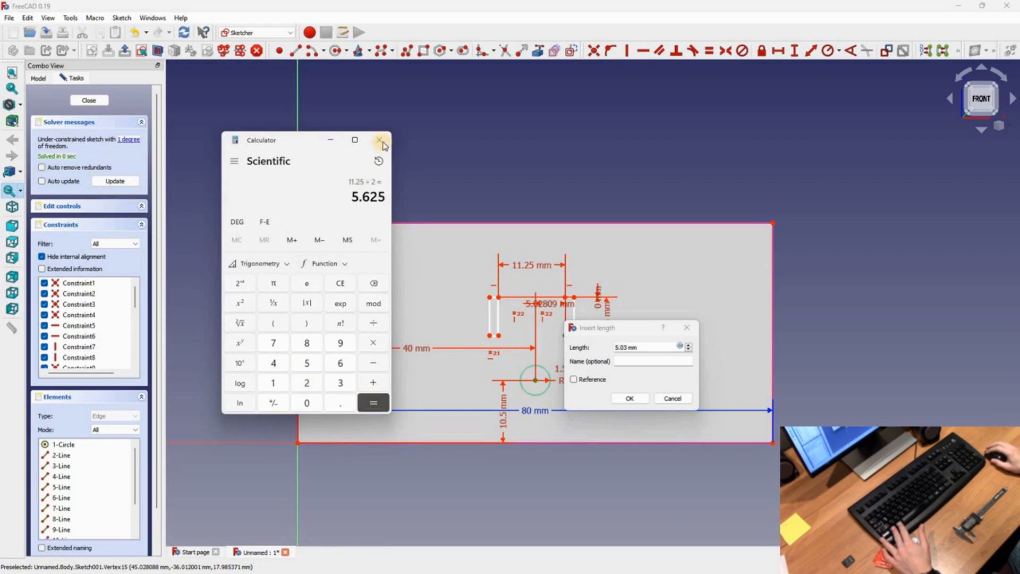
pyautogui.click(380, 140)
# Set the horizontal distance between the pin centre and the right slot's inner corner to 5.625 mm
pyautogui.click(626, 349)
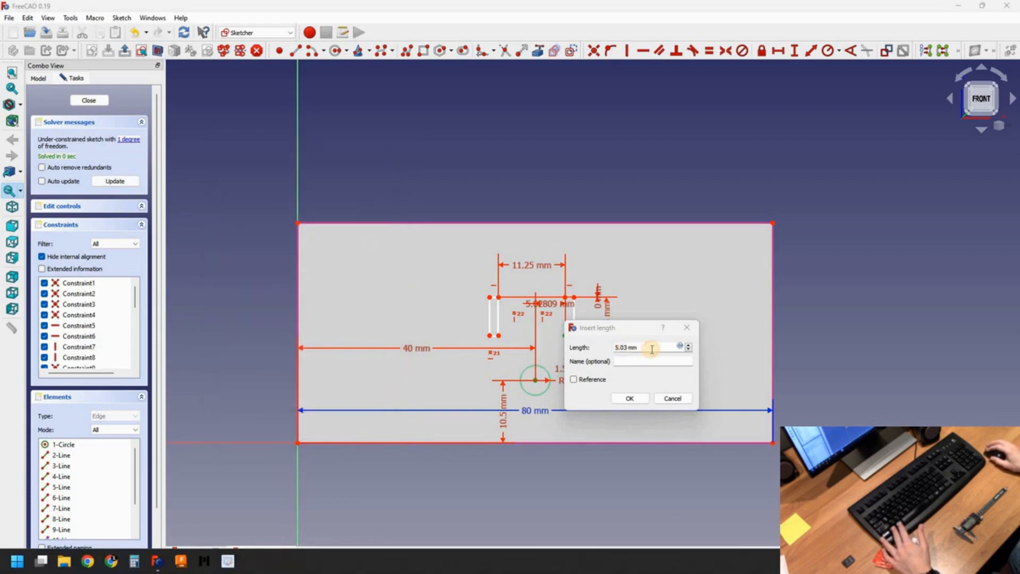
pyautogui.press('Delete')
pyautogui.press('Delete')
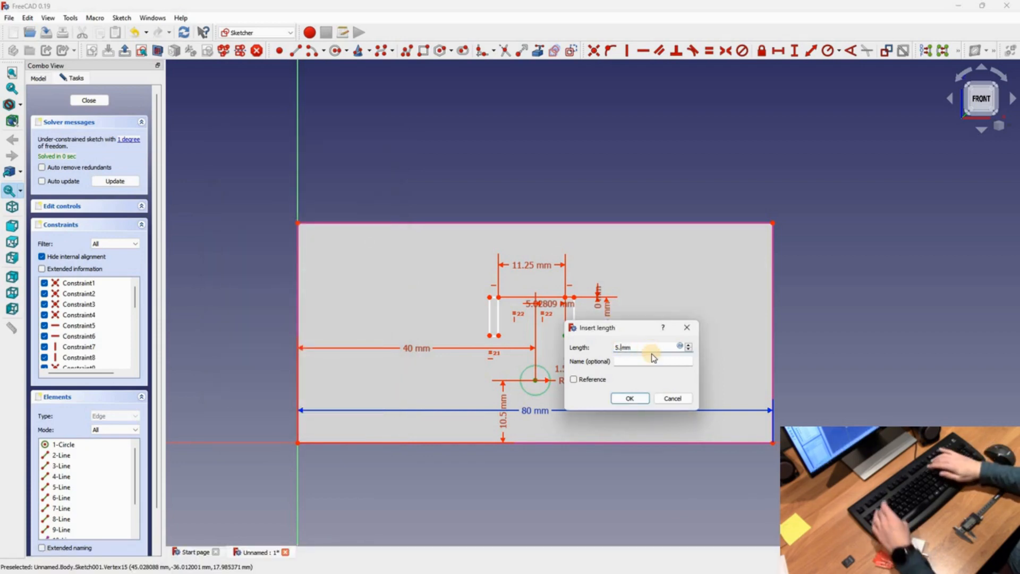
pyautogui.press('BackSpace')
pyautogui.write('625')
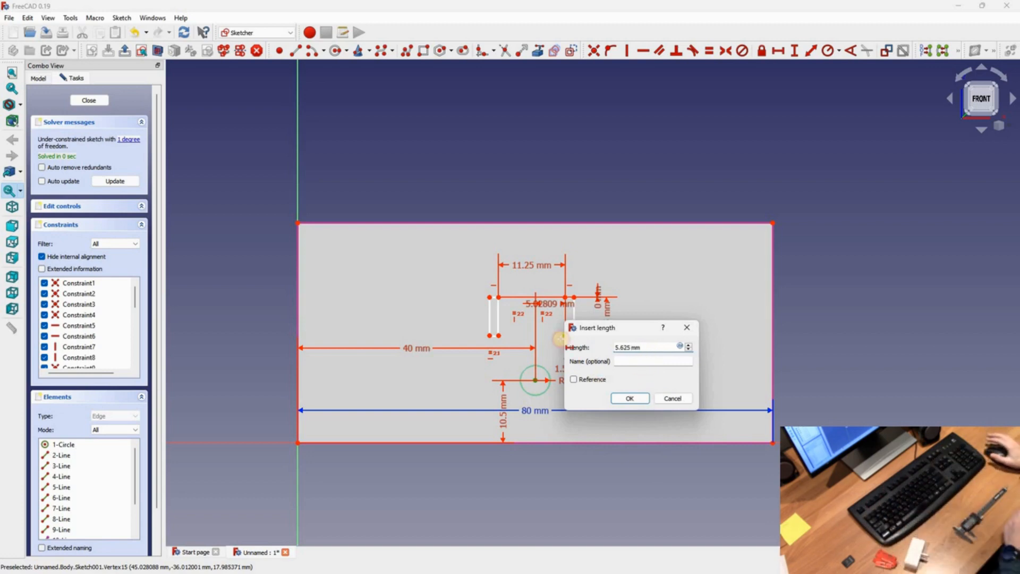
pyautogui.click(640, 398)
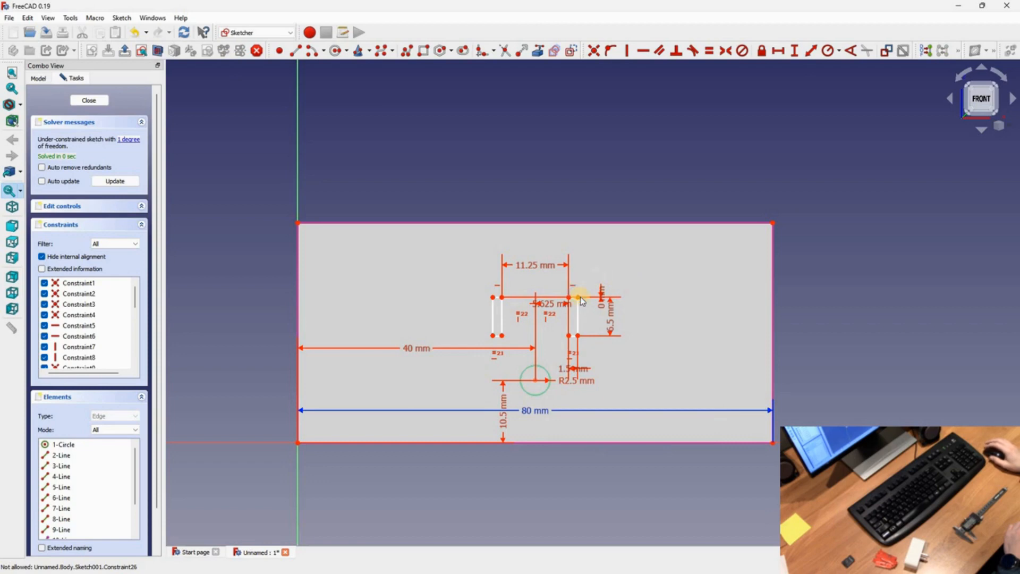
# Constrain the vertical distance between the right slot's upper outer corner and the block's upper right corner to 12 mm
pyautogui.moveTo(581, 296); pyautogui.dragTo(585, 296)
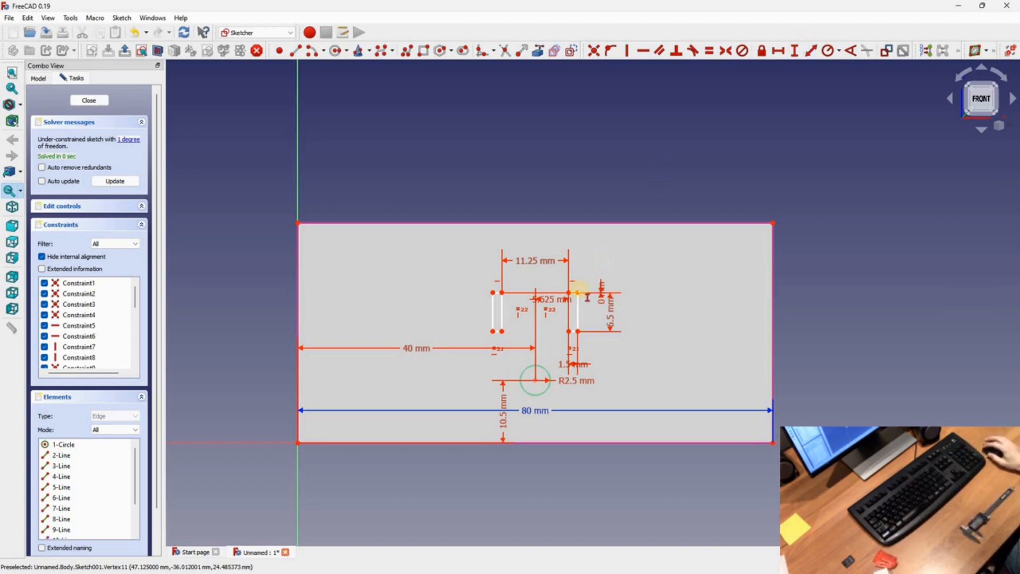
pyautogui.click(578, 291)
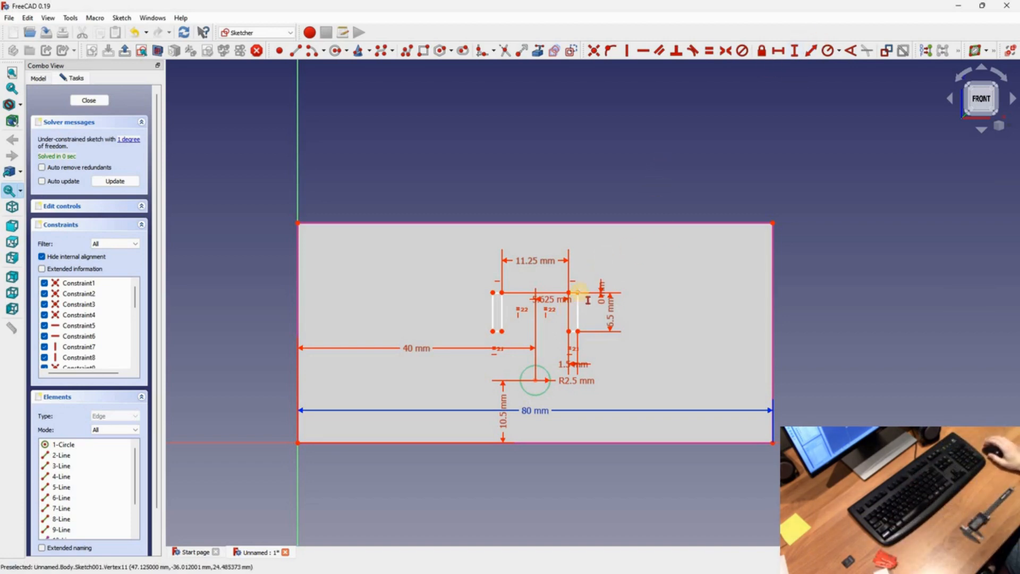
pyautogui.click(773, 225)
pyautogui.write('i')
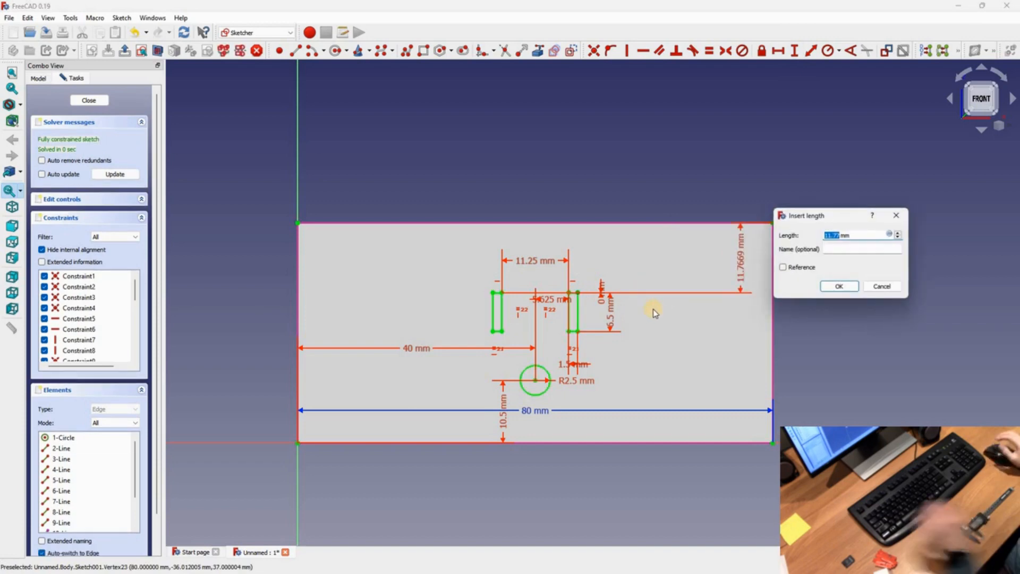
pyautogui.write('12')
pyautogui.press('Return')
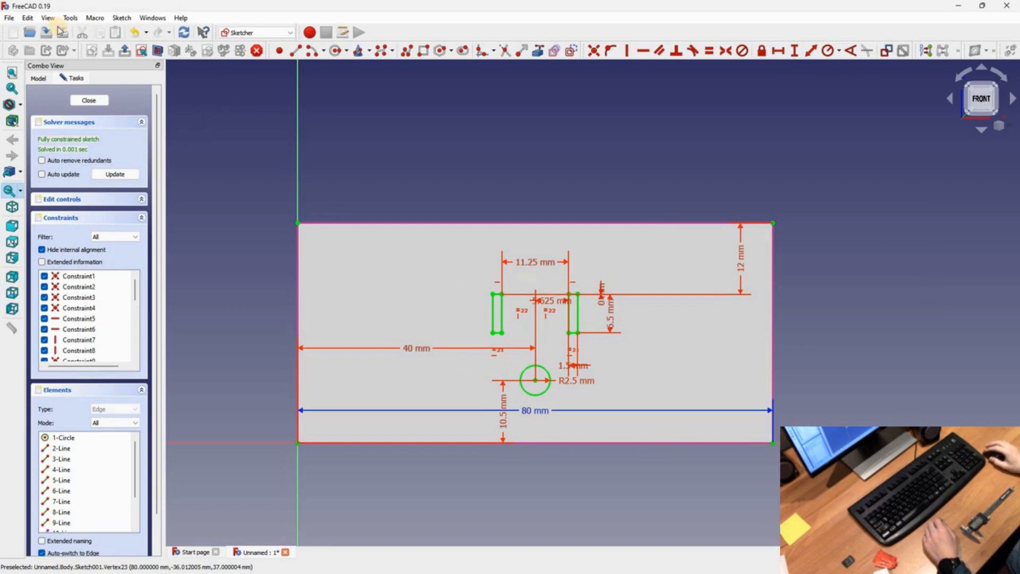
# Finish the prong sketch and pad it 17.5 mm outward from the block's front face
pyautogui.click(100, 108)
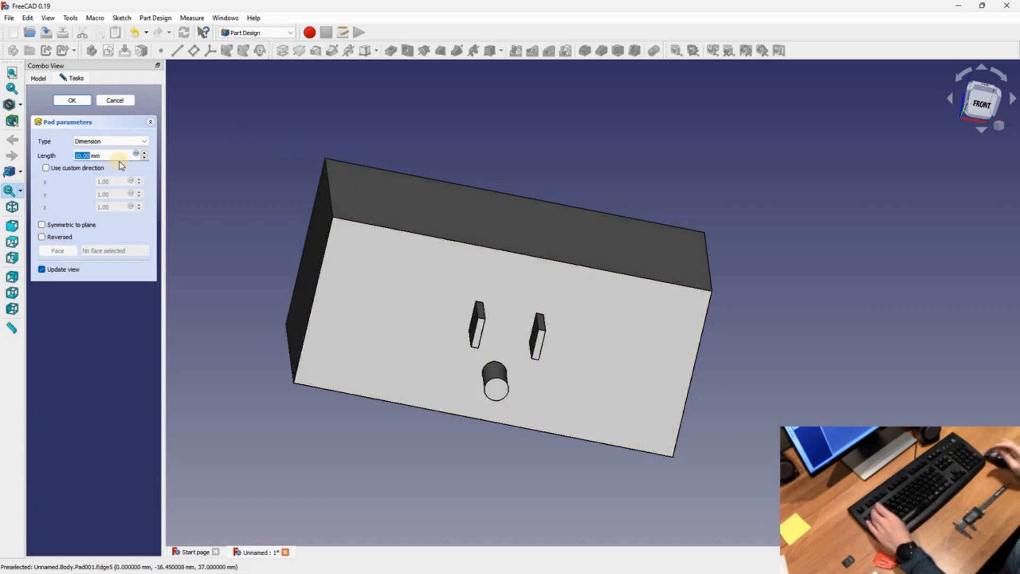
pyautogui.write('17.')
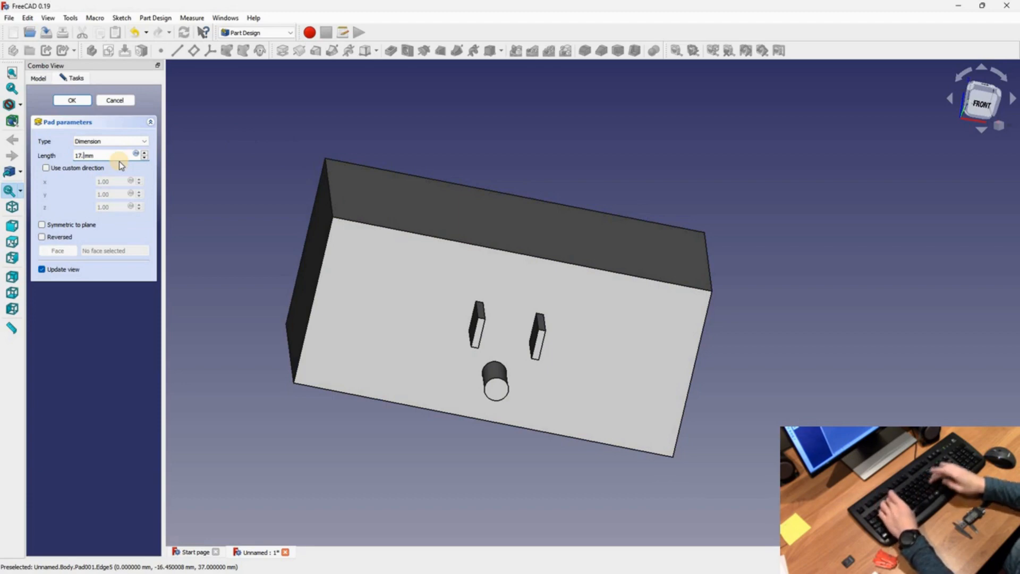
pyautogui.press('Return')
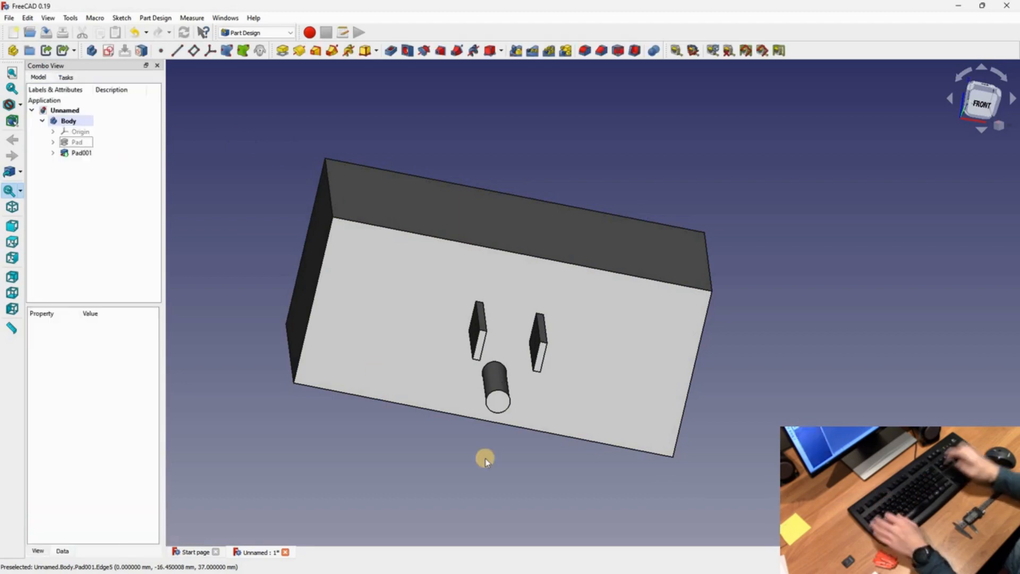
# Pad the end face of the round pin by a further 3.5 mm
pyautogui.click(577, 407)
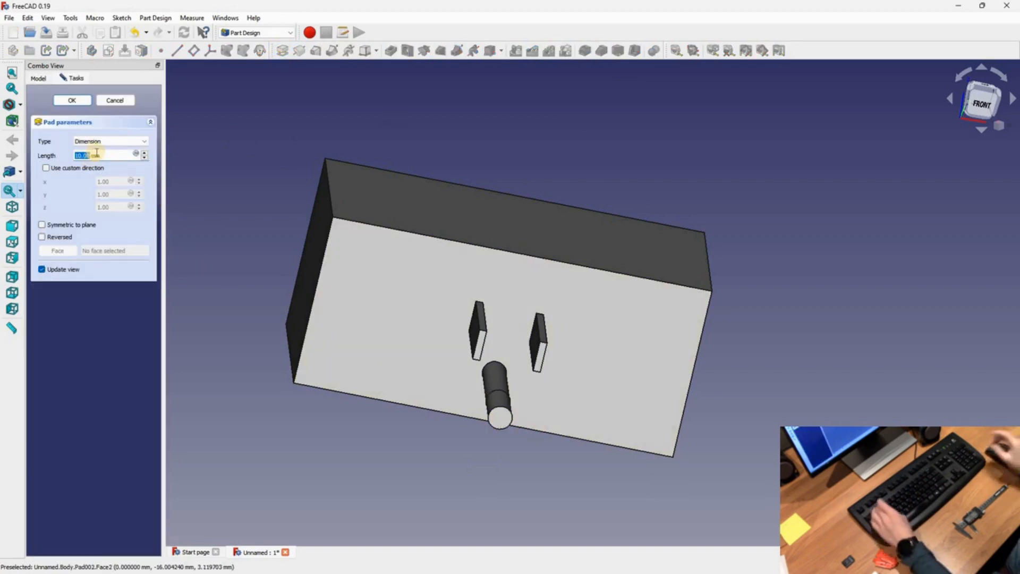
pyautogui.write('5')
pyautogui.press('Return')
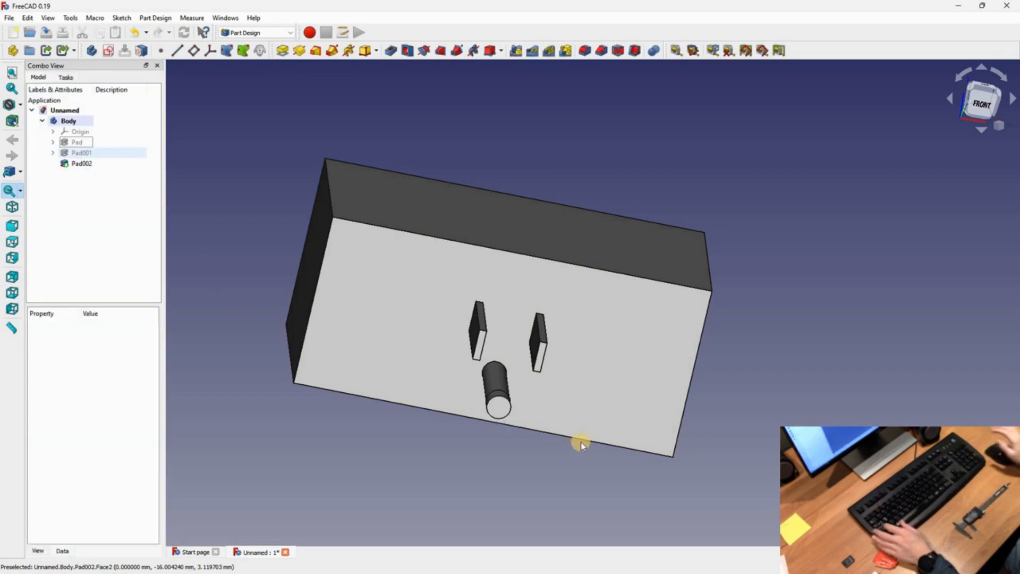
# Create a new sketch on the block's rear face, opposite the prongs
pyautogui.moveTo(530, 289); pyautogui.dragTo(509, 355, button='middle')
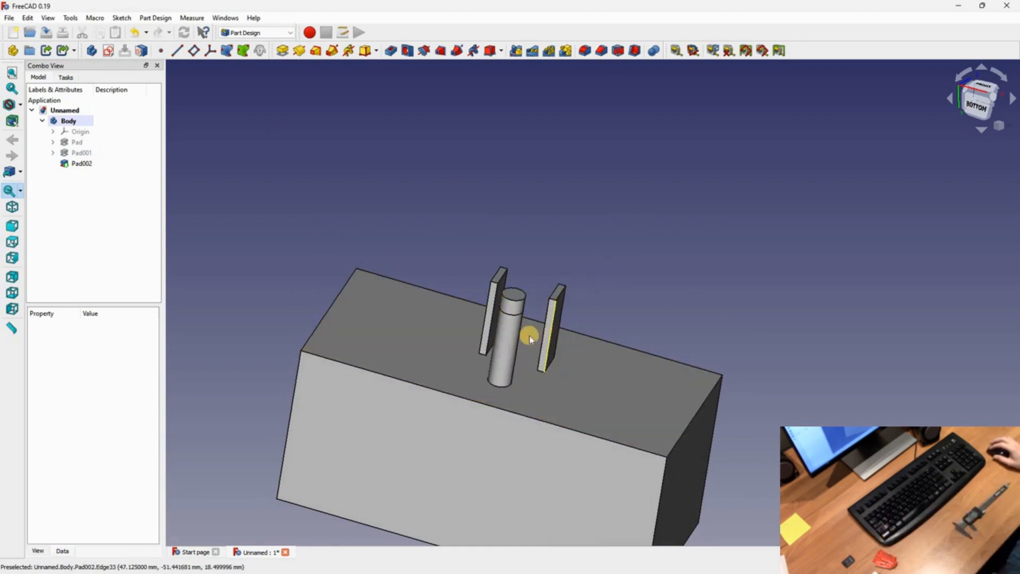
pyautogui.moveTo(675, 226); pyautogui.dragTo(574, 423, button='middle')
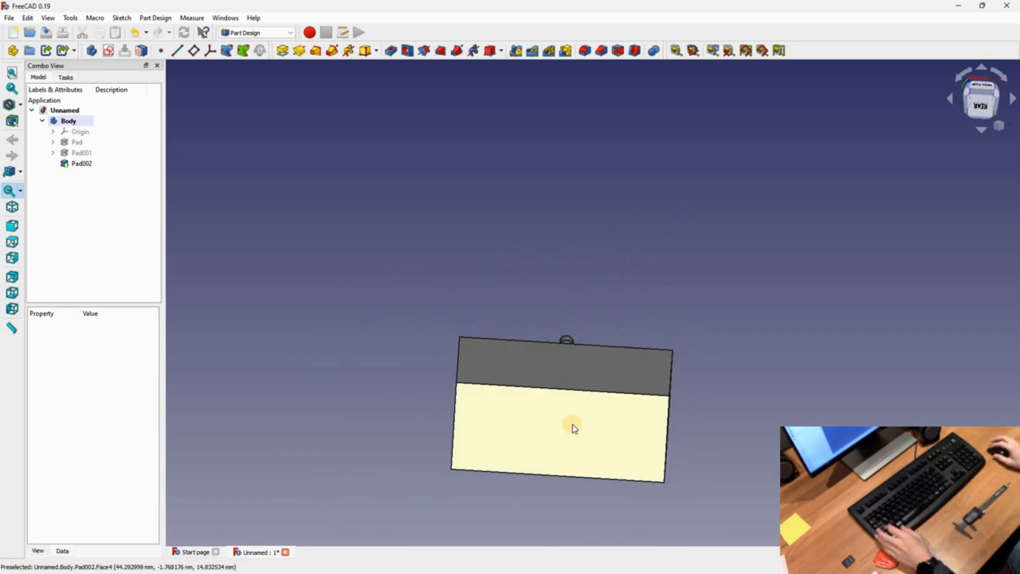
pyautogui.click(573, 424)
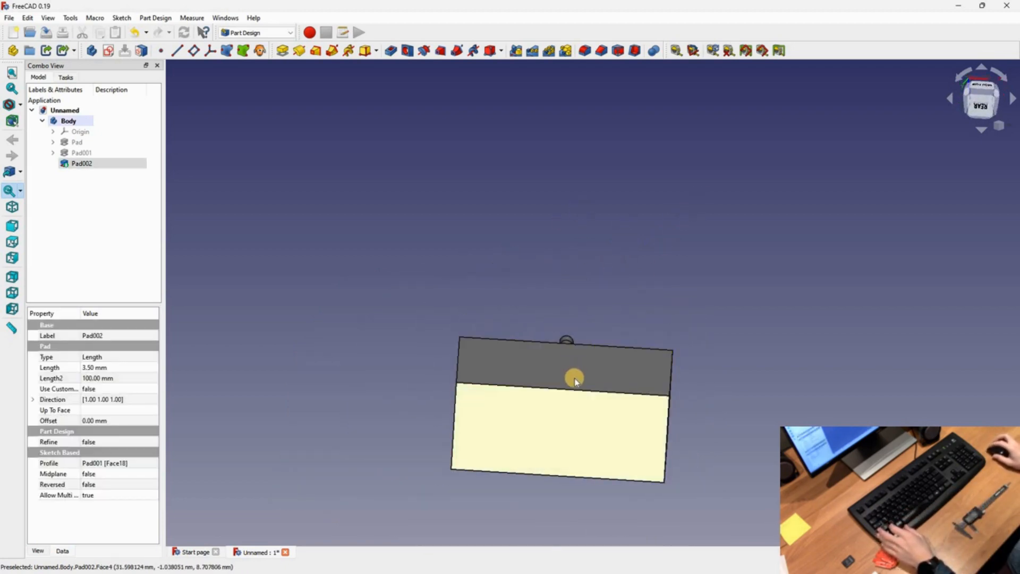
pyautogui.scroll(-2, 584, 217)
pyautogui.scroll(5, 575, 372)
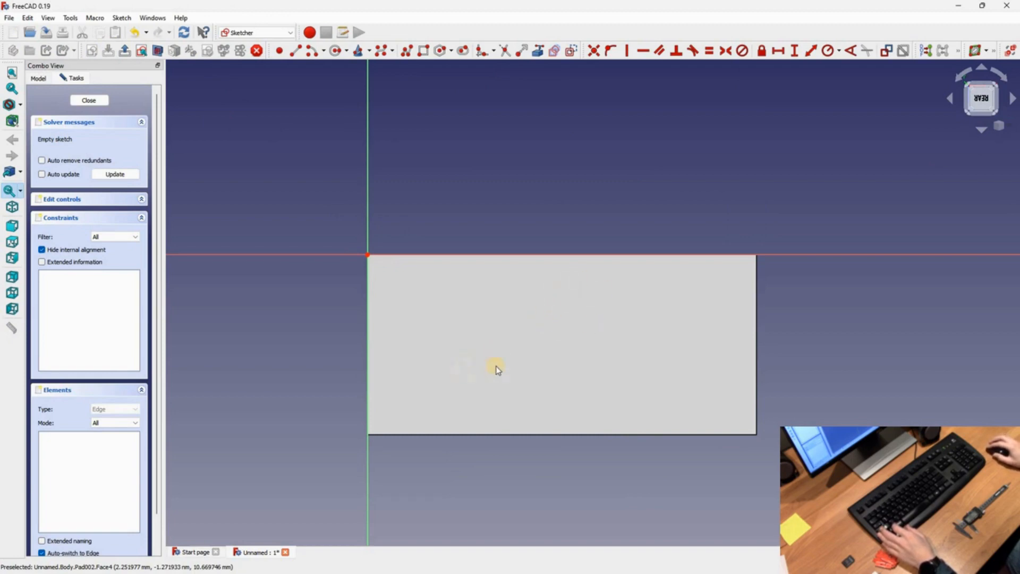
# Link the edges of both blades and the round pin's circle from the front side into the rear sketch as external geometry
pyautogui.click(980, 130)
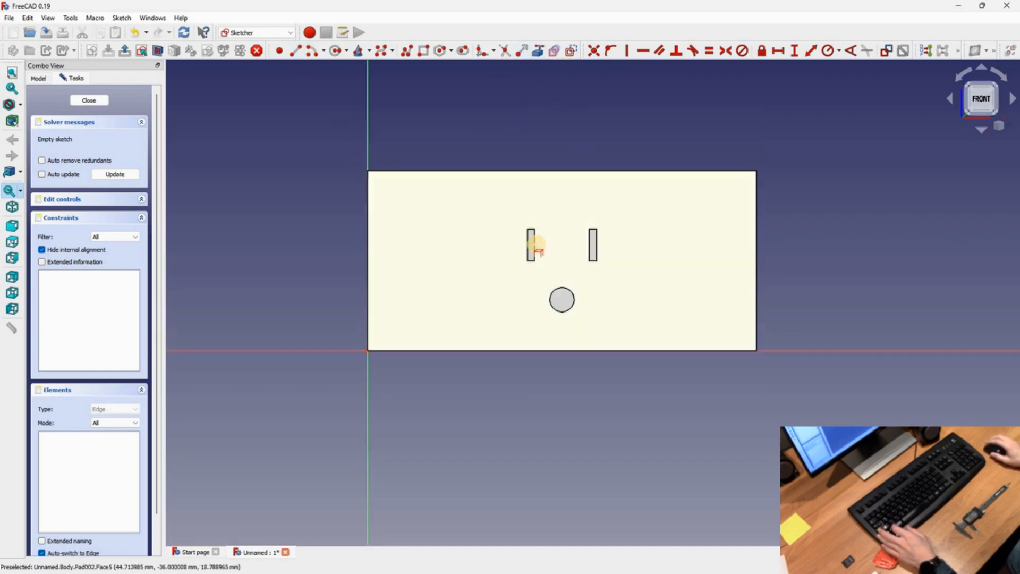
pyautogui.click(529, 247)
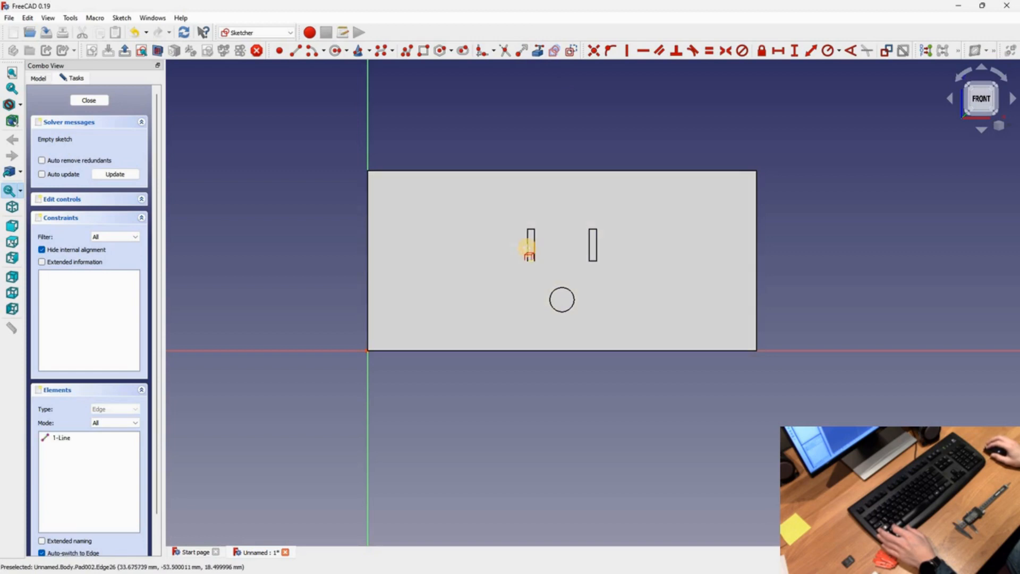
pyautogui.click(598, 281)
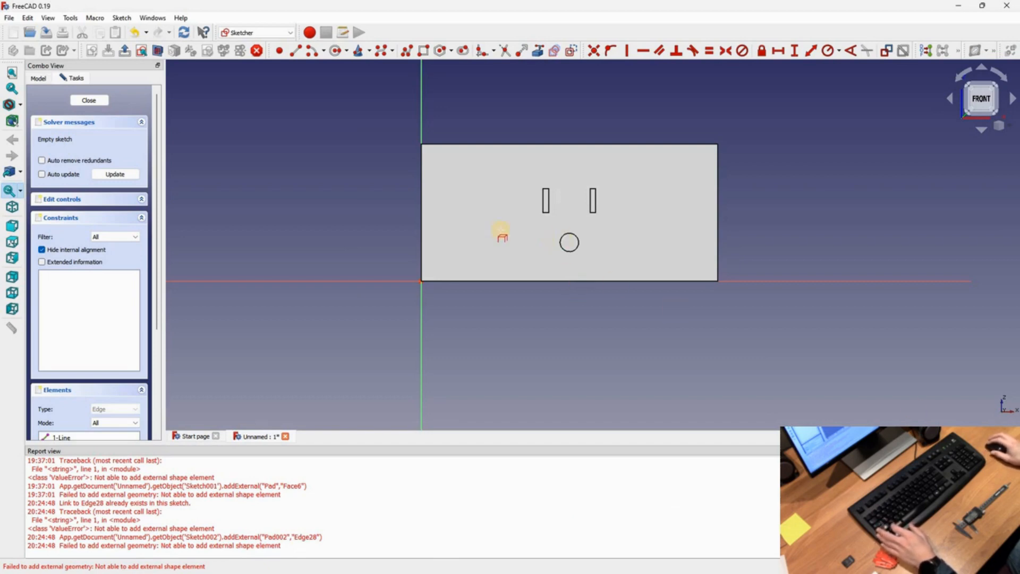
pyautogui.scroll(2, 532, 226)
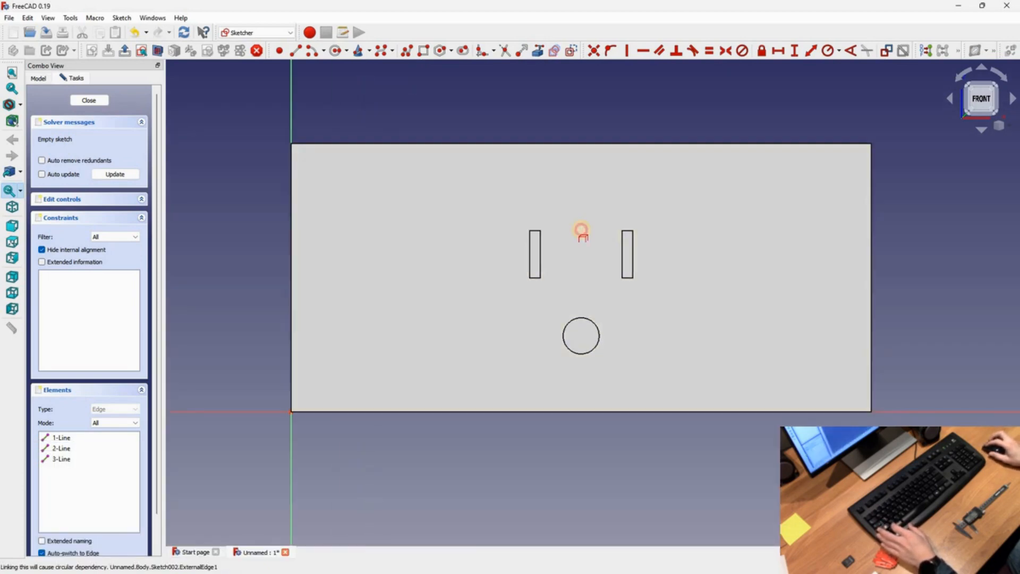
pyautogui.click(626, 234)
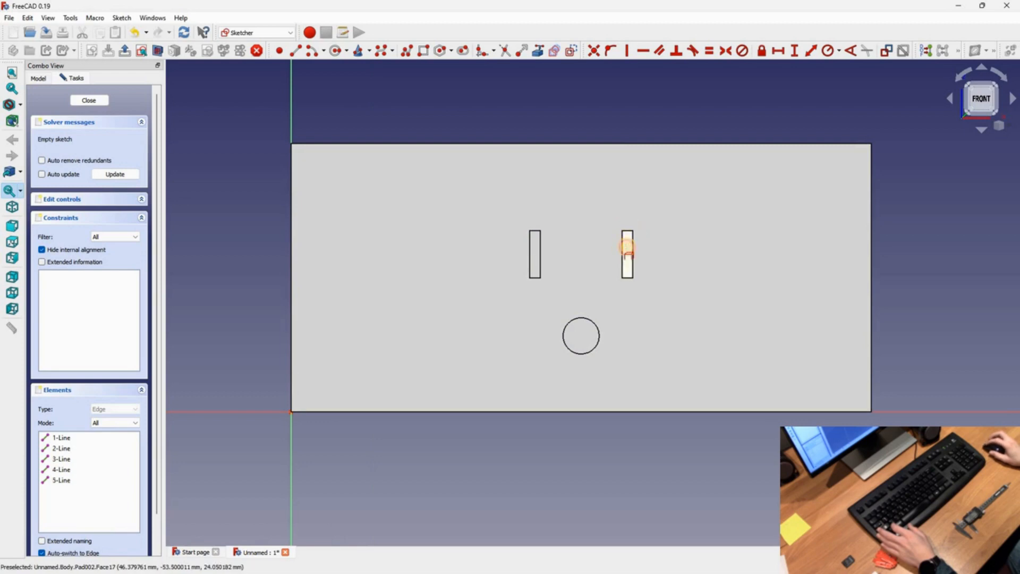
pyautogui.click(633, 249)
pyautogui.click(629, 277)
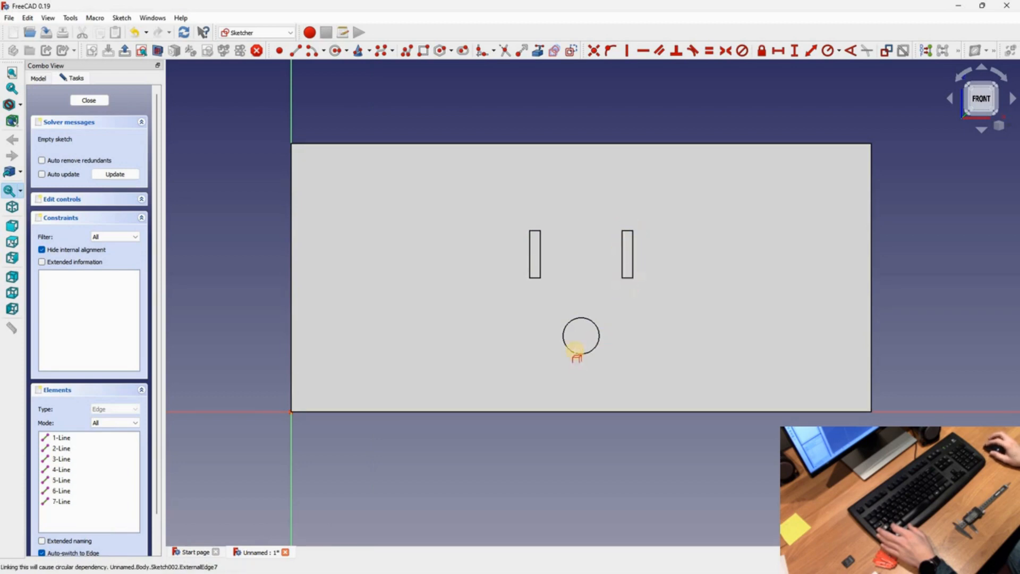
pyautogui.click(597, 341)
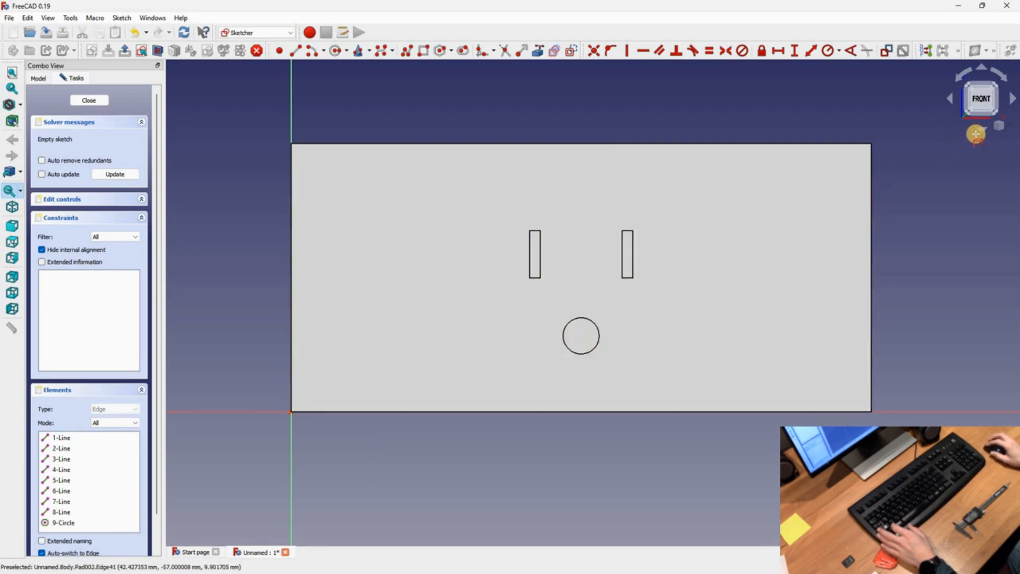
# Sketch a circle about 3.3 mm in radius around the pin's projected circle and a rectangle around each projected blade on the rear face
pyautogui.click(982, 130)
pyautogui.click(983, 131)
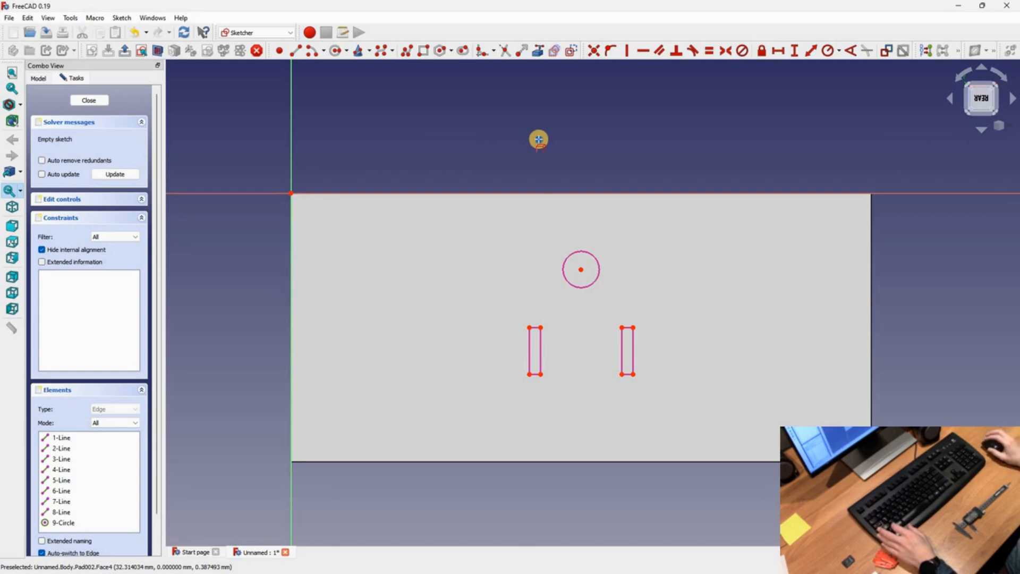
pyautogui.click(338, 53)
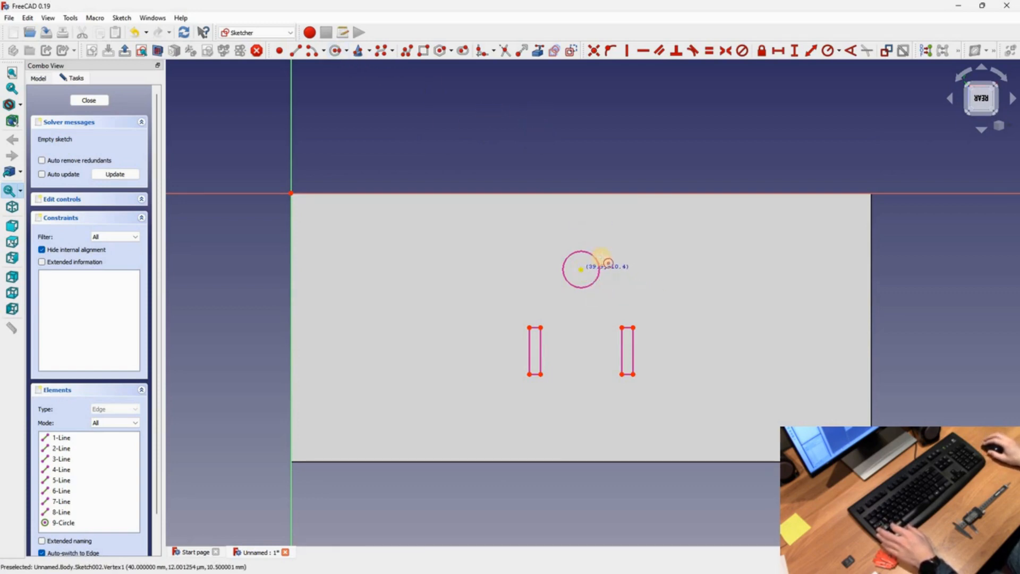
pyautogui.click(602, 259)
pyautogui.click(601, 258)
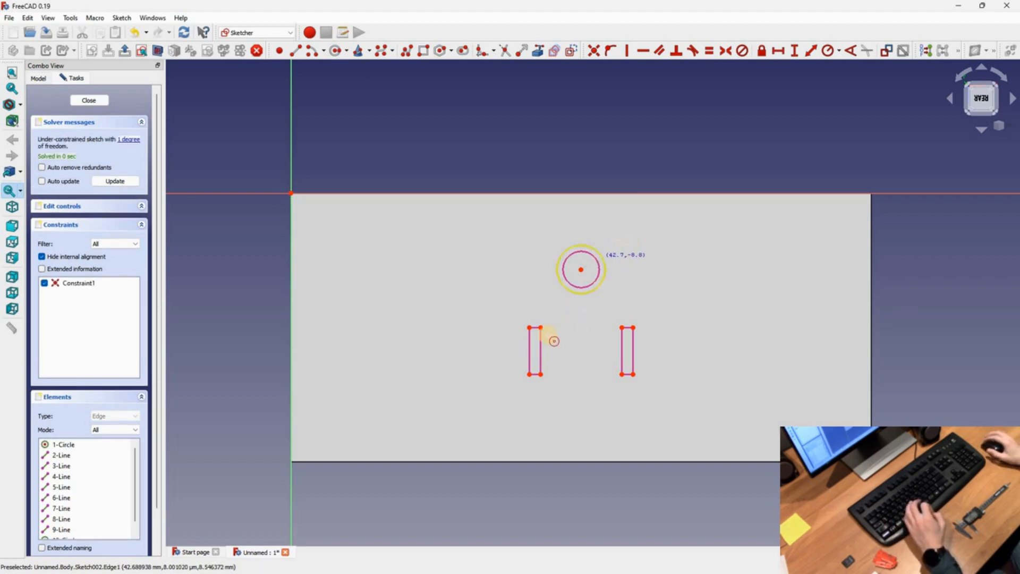
pyautogui.click(422, 52)
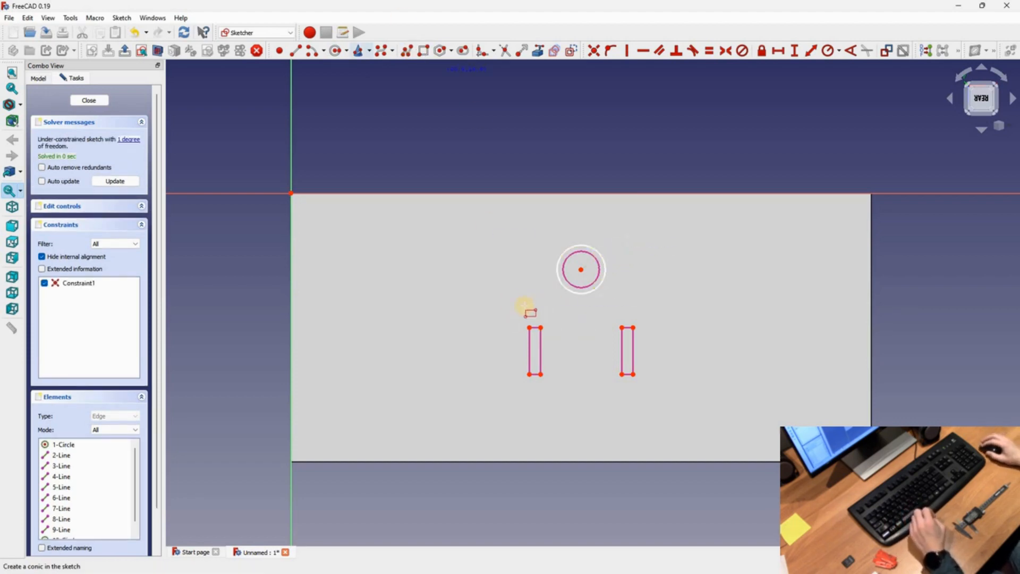
pyautogui.click(550, 383)
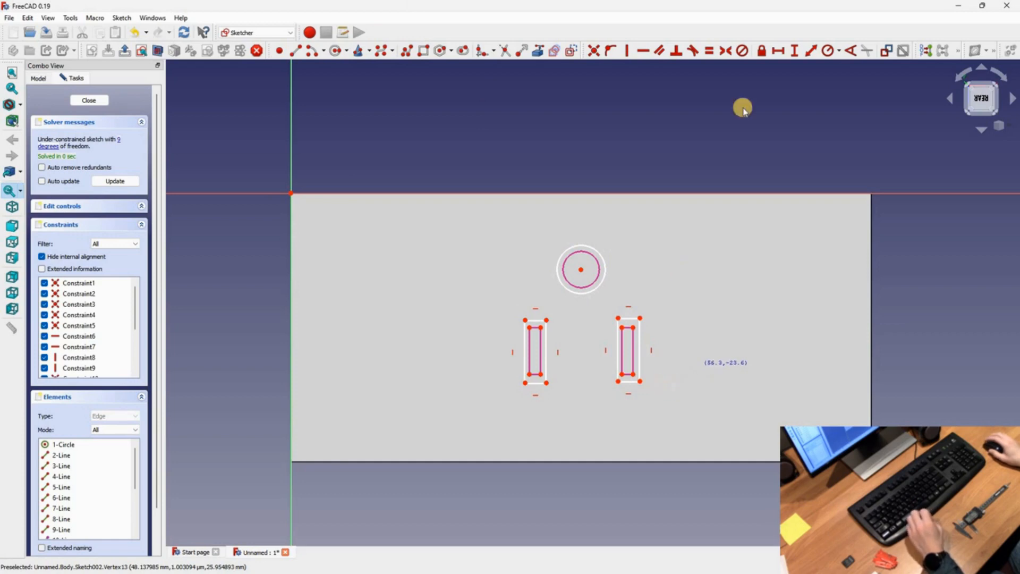
# Constrain the radius of the new circle around the pin outline to 3 mm
pyautogui.click(827, 53)
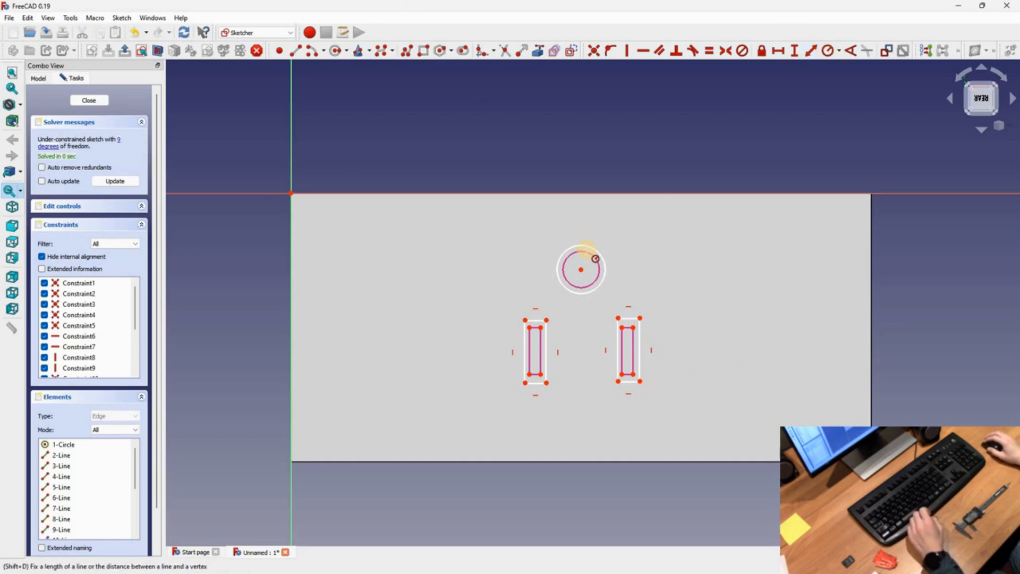
pyautogui.click(605, 279)
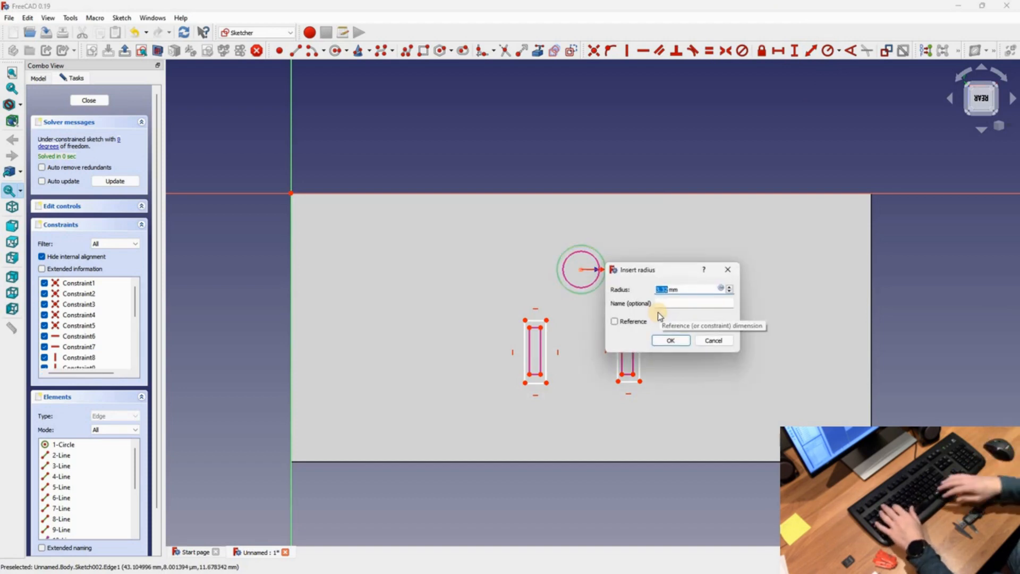
pyautogui.write('2.5')
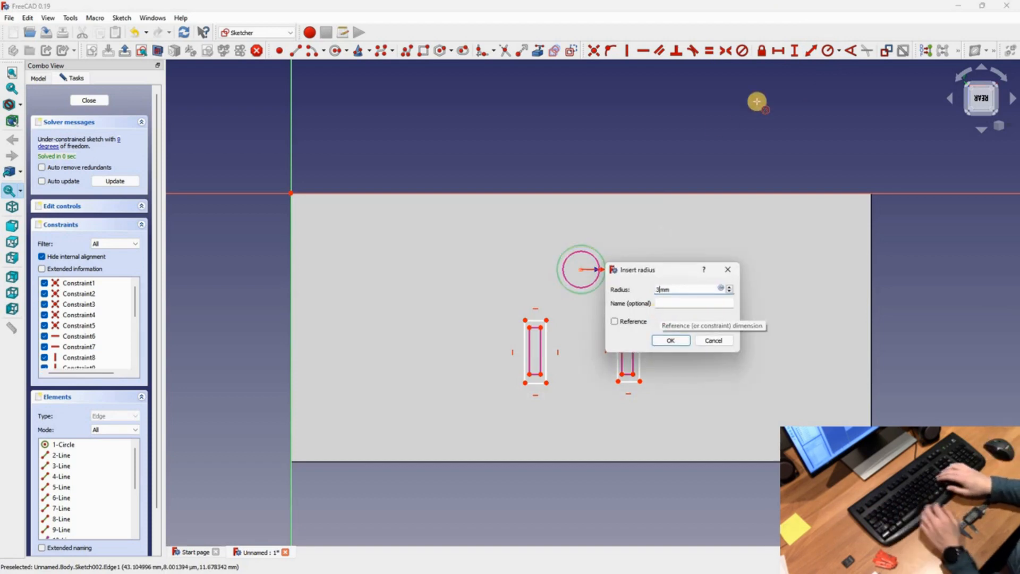
pyautogui.press('Return')
# Constrain the left rectangle's sides to a horizontal clearance of 0.5 mm from the projected blade outline on both sides
pyautogui.click(782, 55)
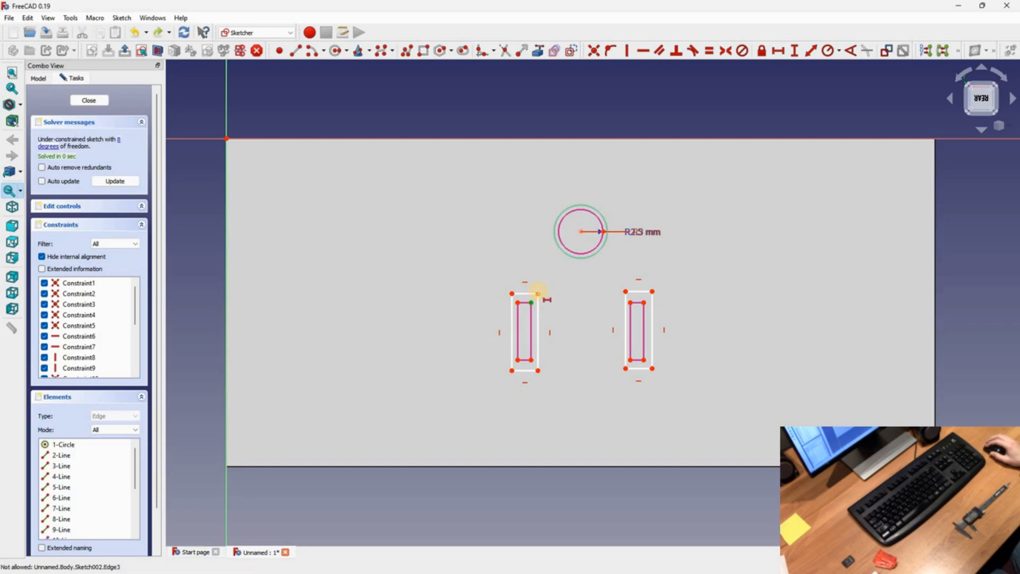
pyautogui.click(538, 292)
pyautogui.write('0.5')
pyautogui.press('Return')
pyautogui.click(512, 370)
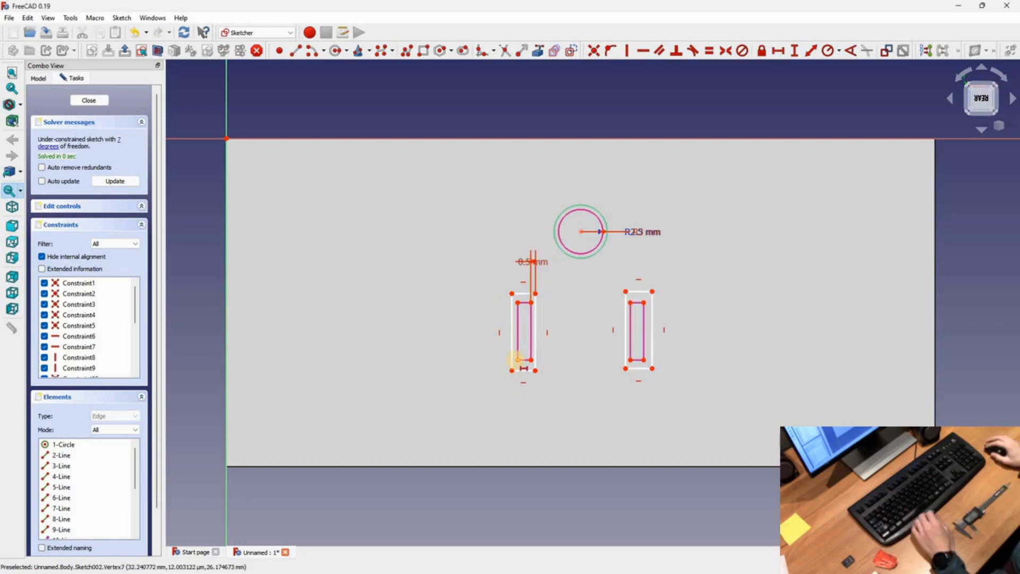
pyautogui.click(519, 360)
pyautogui.write('0.5')
pyautogui.press('Return')
# Constrain the right rectangle's sides to a 0.5 mm horizontal clearance from its projected blade outline on both sides
pyautogui.click(626, 368)
pyautogui.click(630, 361)
pyautogui.write('0.5')
pyautogui.press('Return')
pyautogui.click(652, 292)
pyautogui.click(644, 303)
pyautogui.write('0.5')
pyautogui.press('Return')
# Constrain the upper and lower edges of both rectangles to a 0.5 mm vertical clearance from the projected blade outlines
pyautogui.press('i')
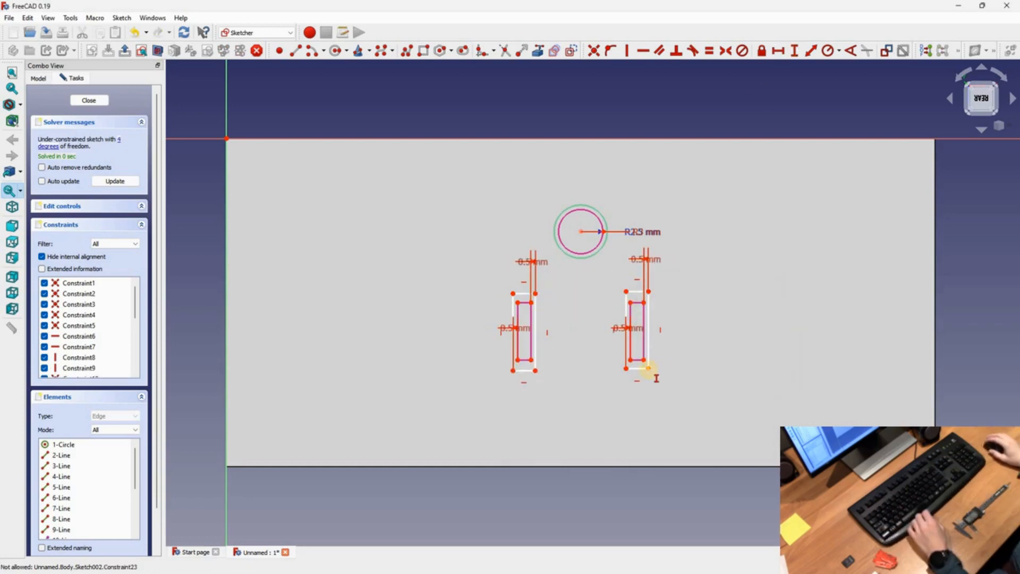
pyautogui.click(649, 368)
pyautogui.write('0.5')
pyautogui.press('Return')
pyautogui.click(535, 370)
pyautogui.click(531, 360)
pyautogui.write('0.5')
pyautogui.press('Return')
pyautogui.click(513, 293)
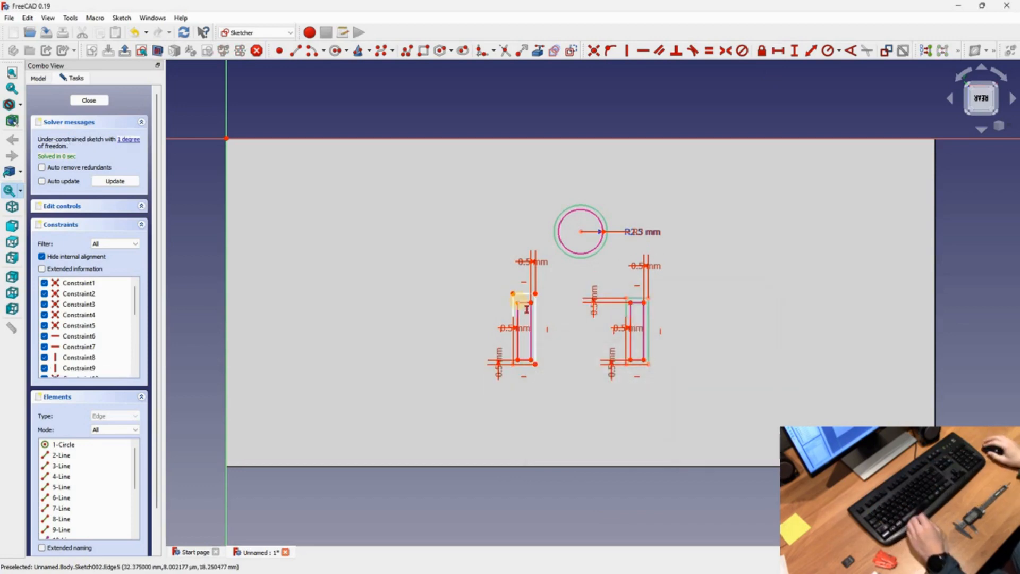
pyautogui.click(518, 303)
# Close the rear sketch and pocket its three openings 21 mm deep into the block
pyautogui.click(92, 101)
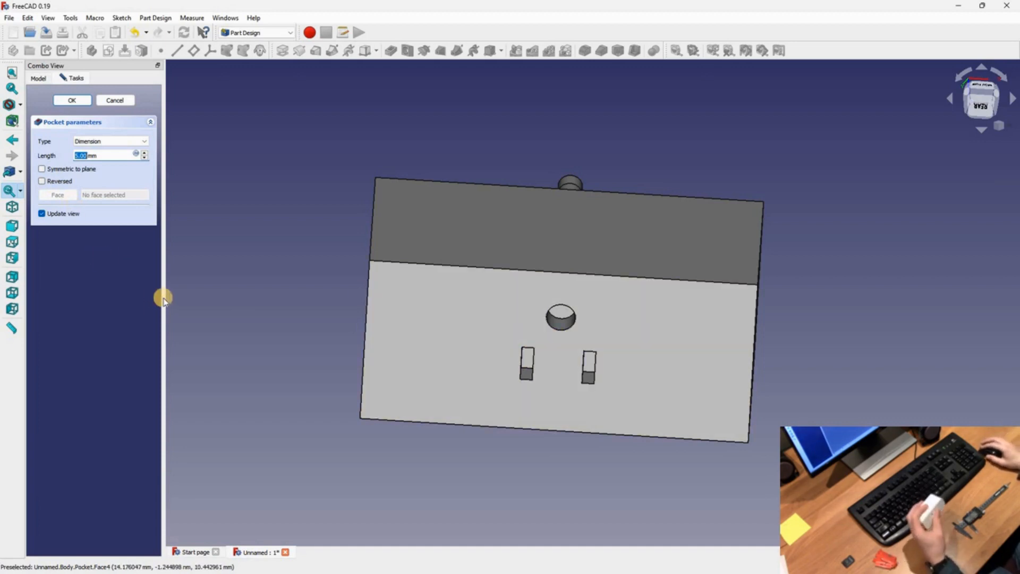
pyautogui.write('21')
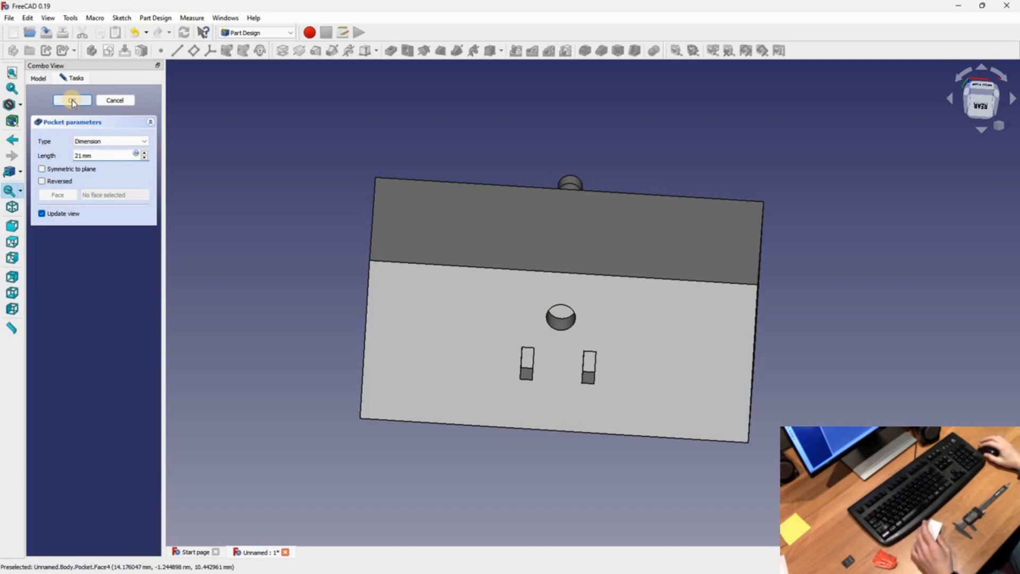
pyautogui.press('Return')
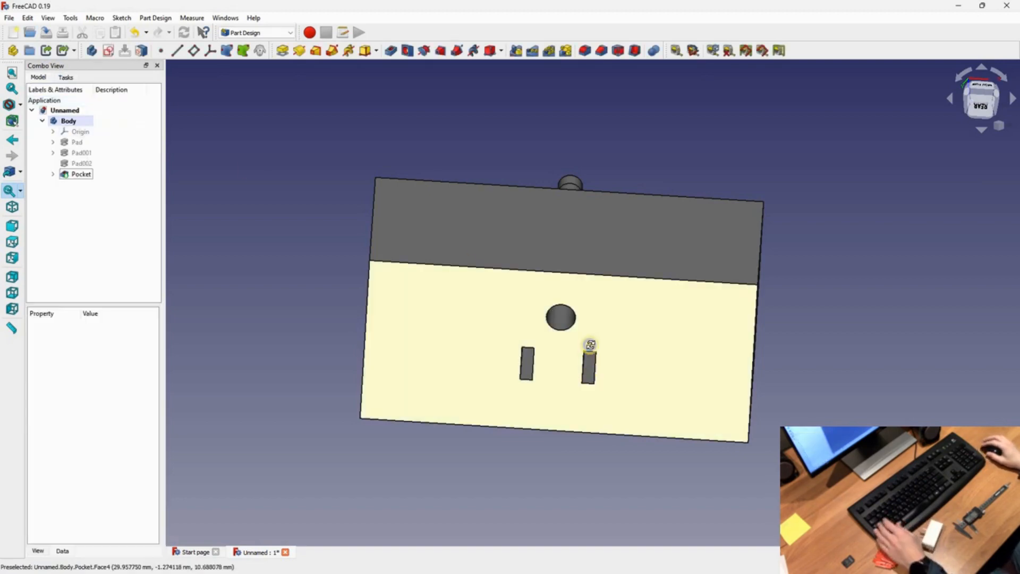
# Fillet the block's four corner edges running from the front to the rear face with an 8 mm radius
pyautogui.moveTo(571, 333); pyautogui.dragTo(539, 416, button='middle')
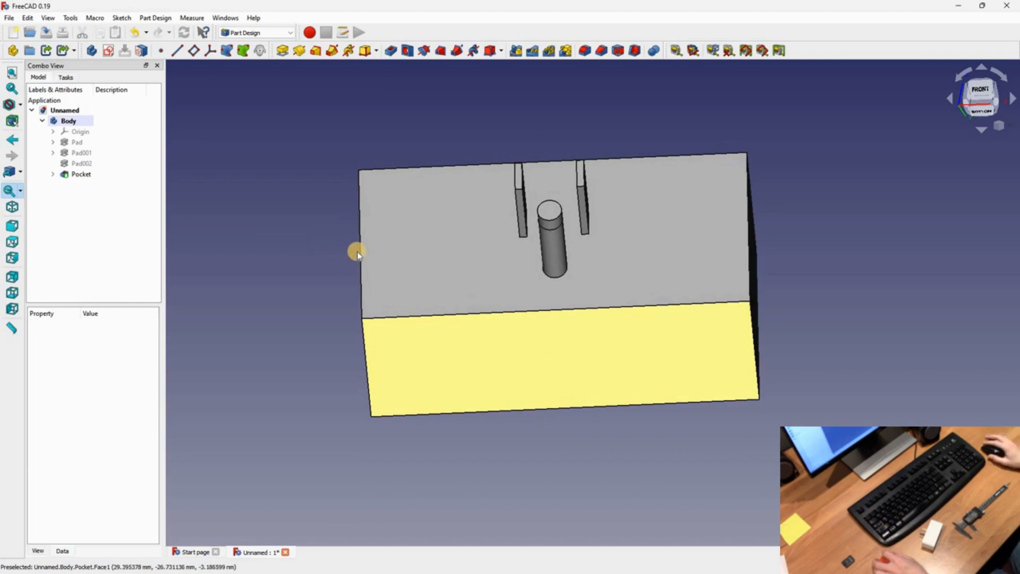
pyautogui.scroll(-1, 562, 367)
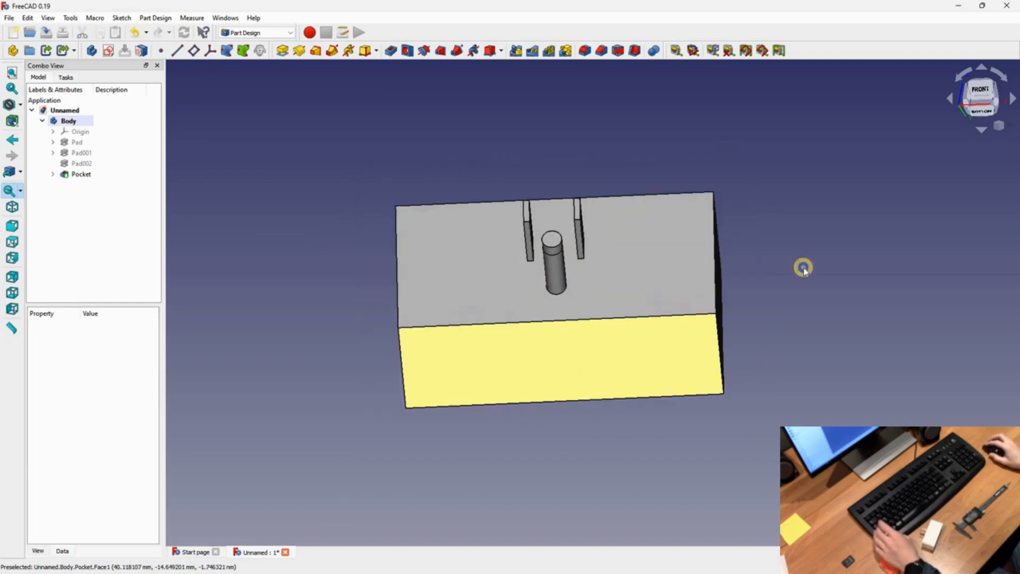
pyautogui.moveTo(802, 266); pyautogui.dragTo(697, 267, button='middle')
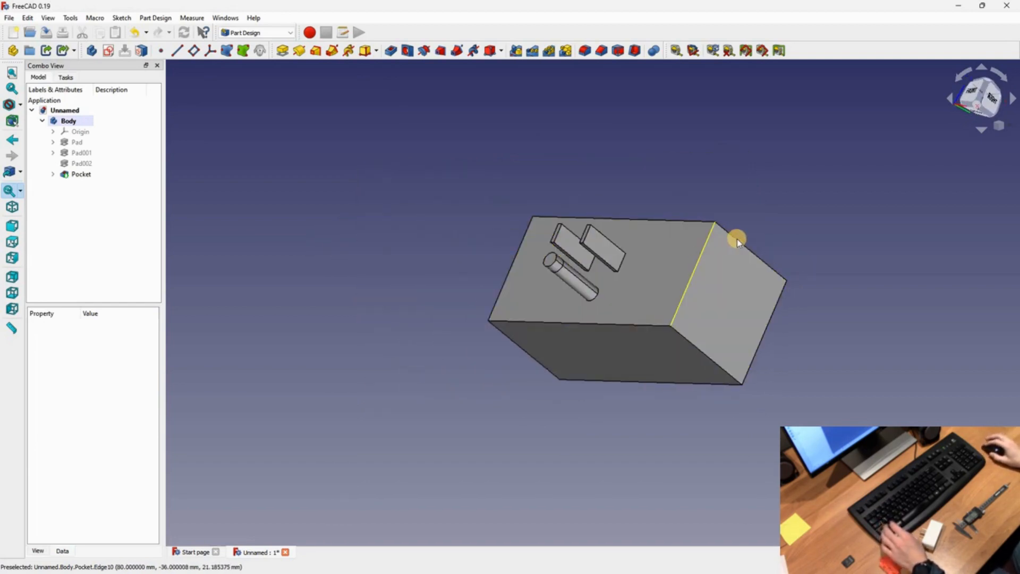
pyautogui.click(693, 345)
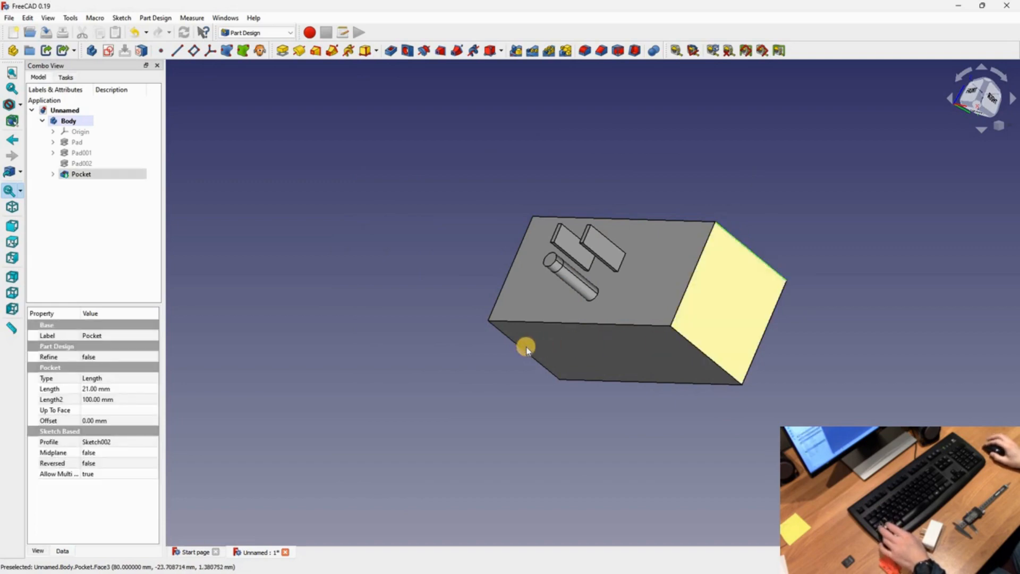
pyautogui.moveTo(696, 250); pyautogui.dragTo(633, 84, button='middle')
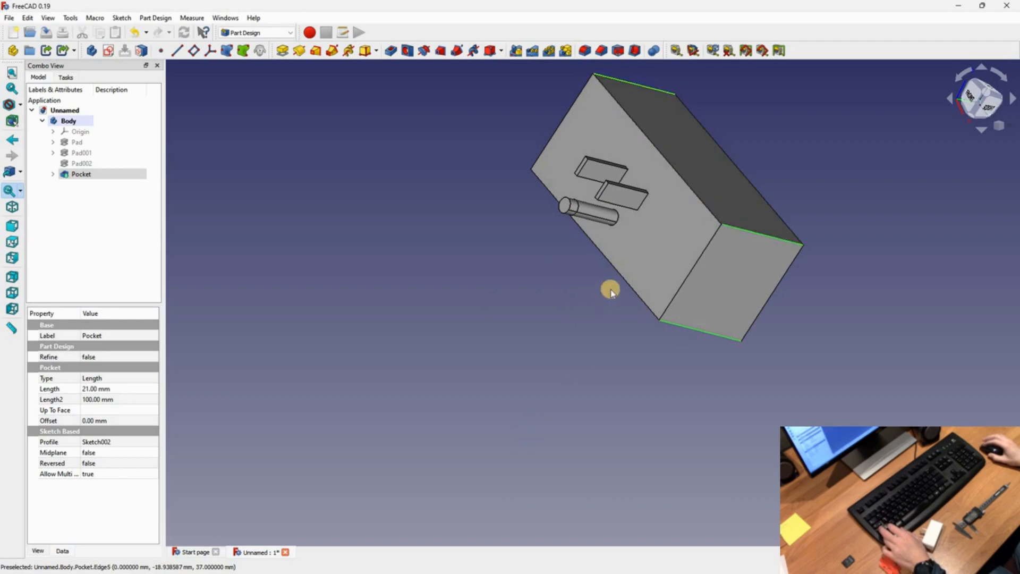
pyautogui.scroll(-2, 611, 282)
pyautogui.scroll(3, 610, 284)
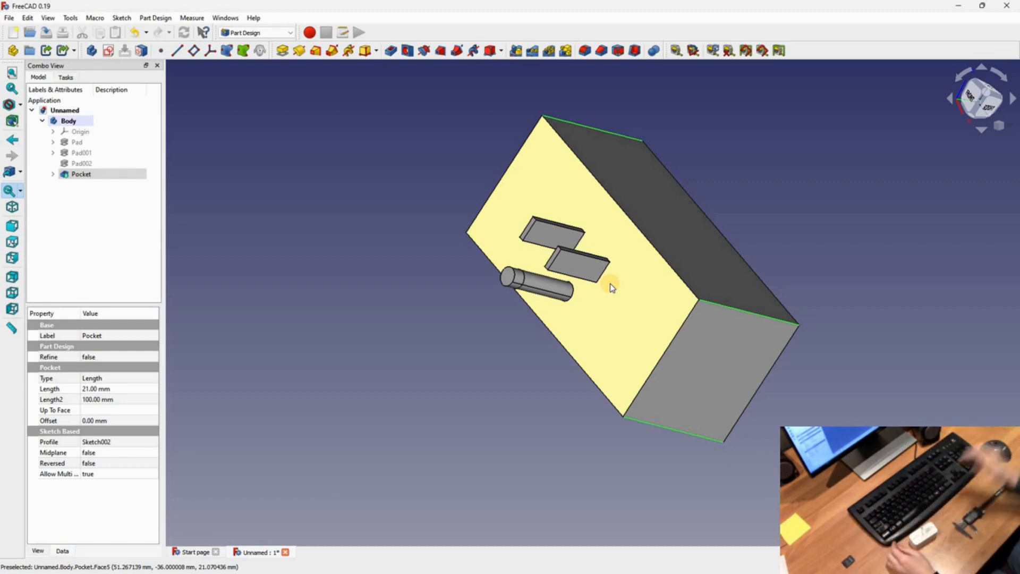
pyautogui.click(586, 51)
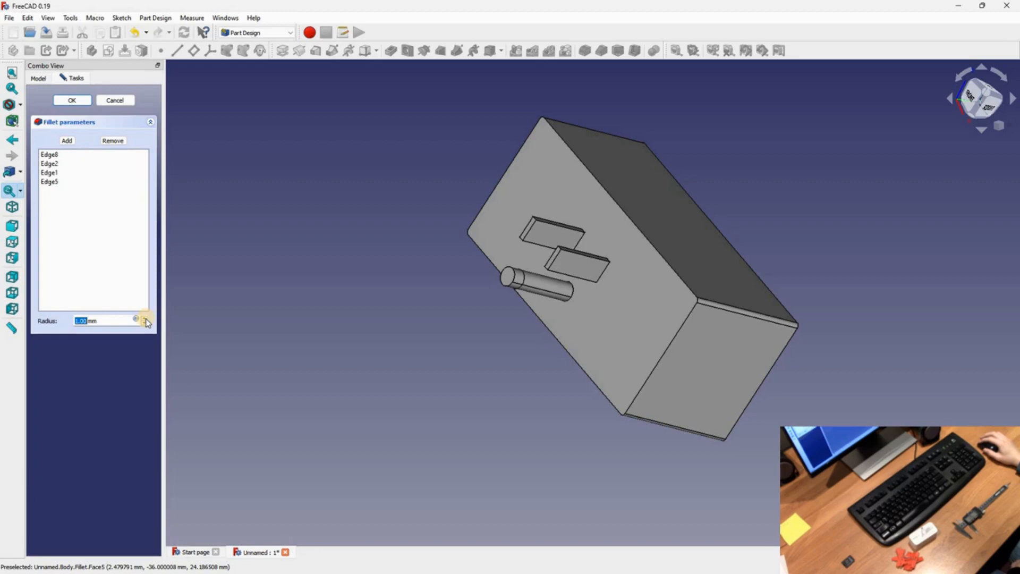
pyautogui.write('8')
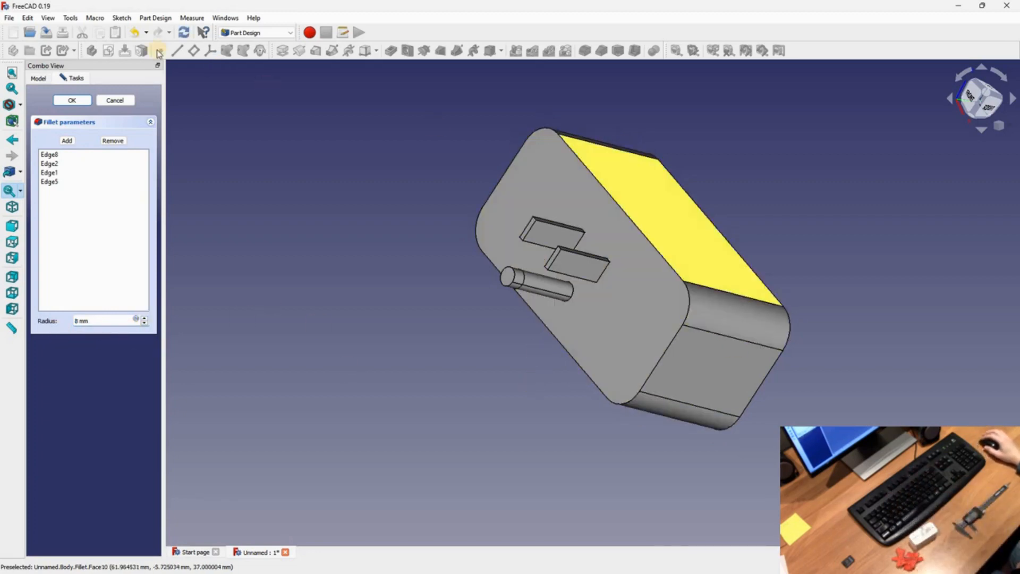
pyautogui.click(71, 100)
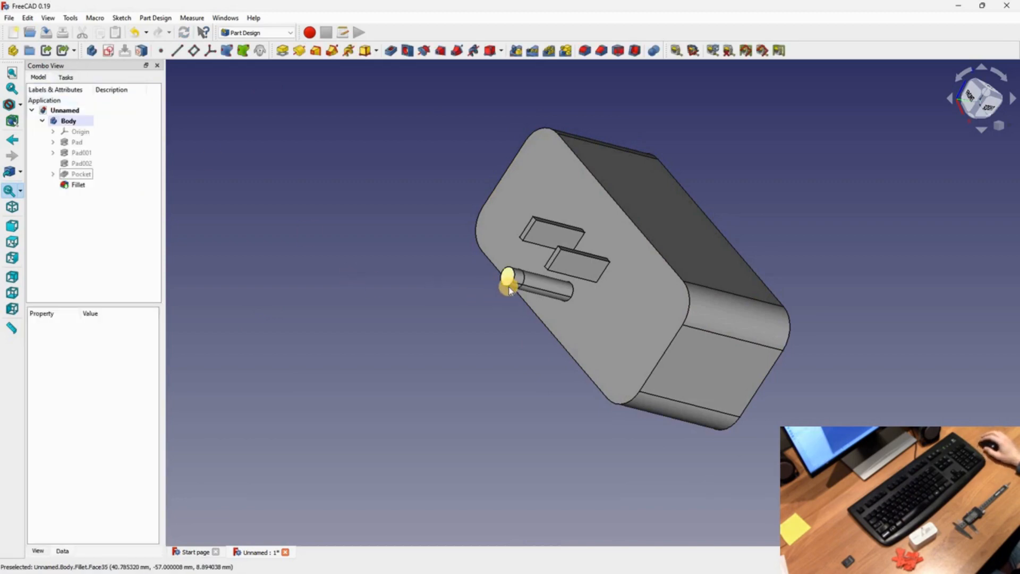
# Fillet the circular edge at the tip of the round pin with a 2.5 mm radius
pyautogui.click(502, 278)
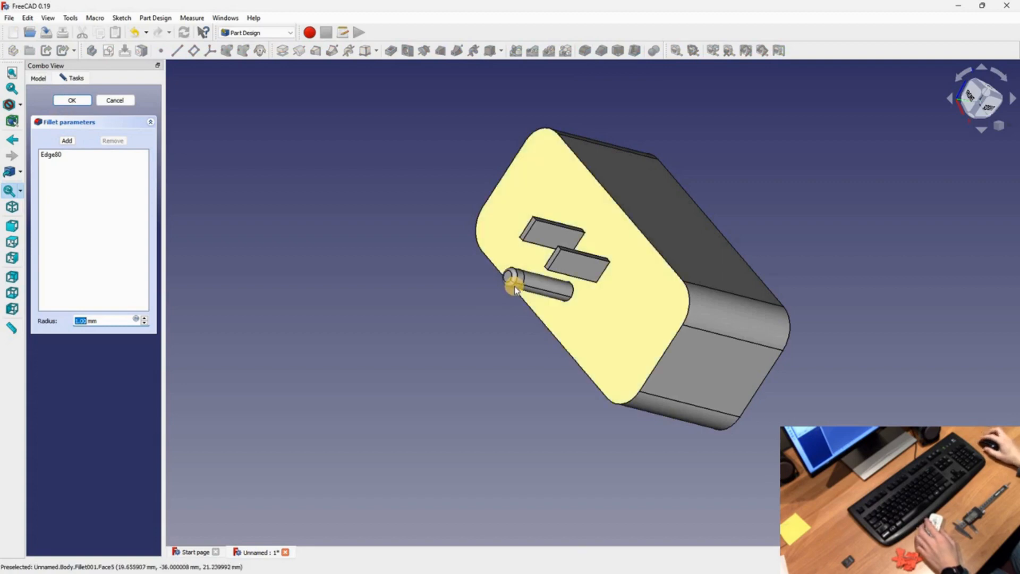
pyautogui.scroll(5, 507, 274)
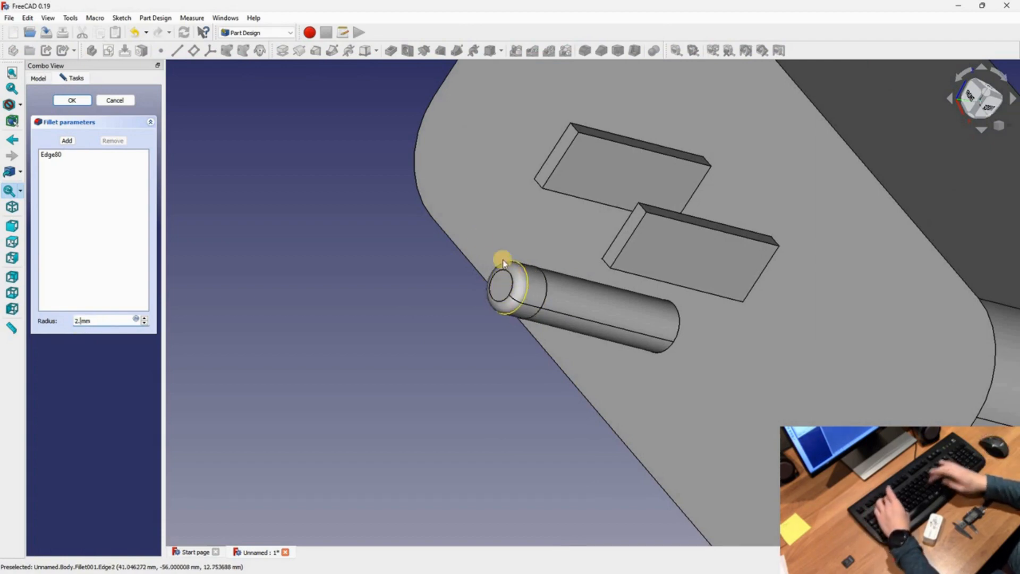
pyautogui.write('2.5')
pyautogui.click(94, 400)
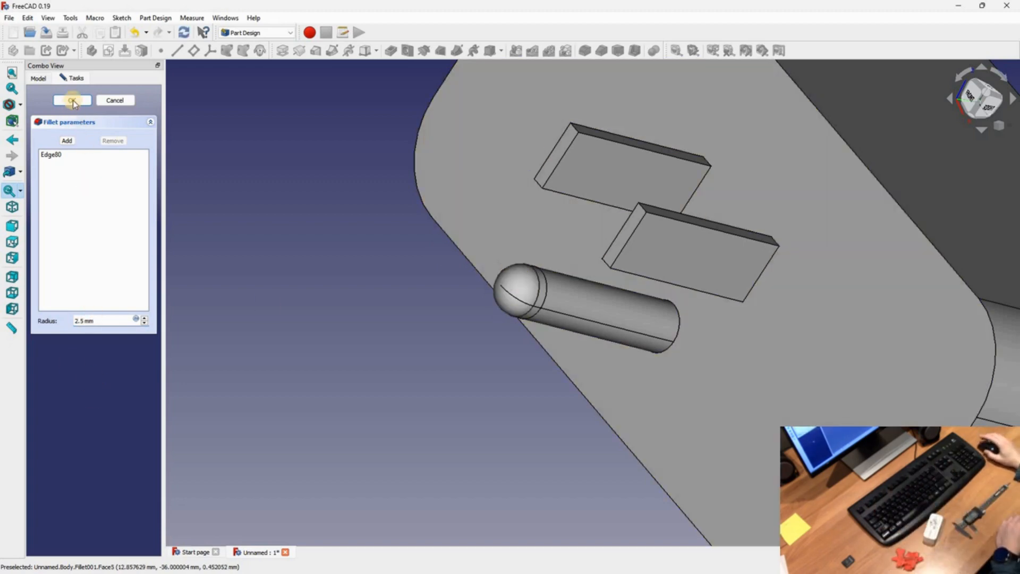
pyautogui.press('Return')
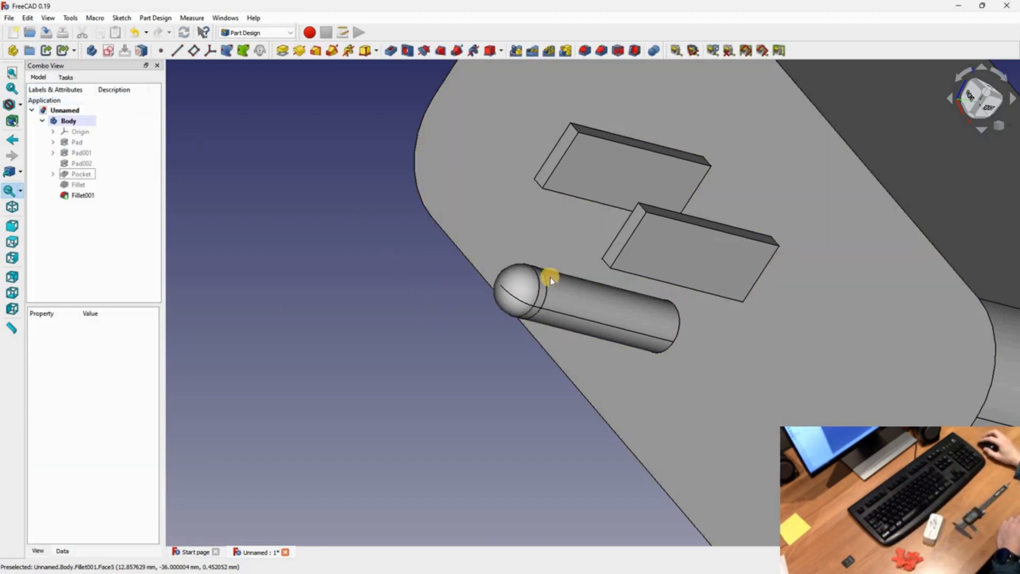
# Chamfer the two short corner edges at the tip of each blade with an equal distance of 1 mm
pyautogui.scroll(-3, 549, 279)
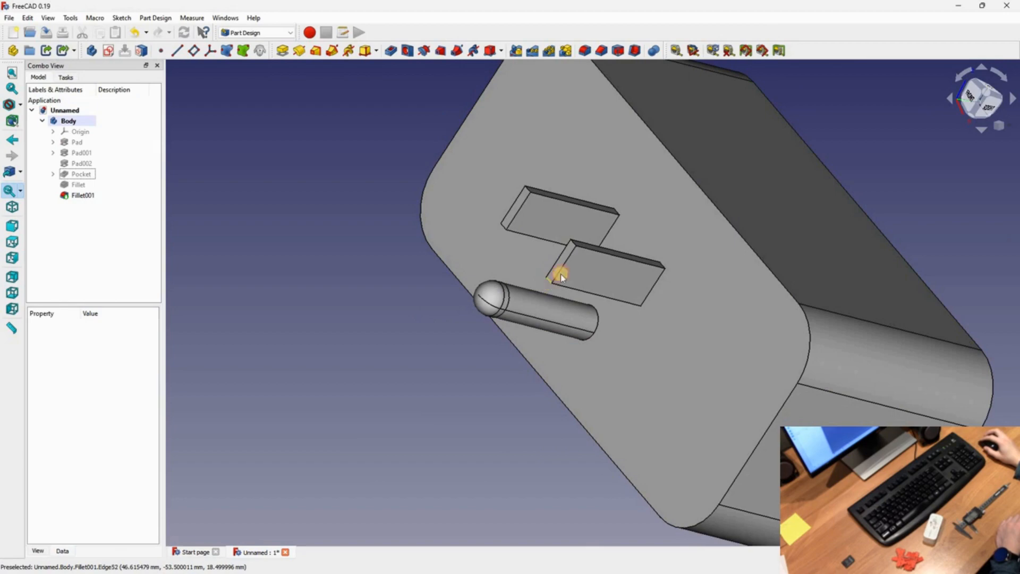
pyautogui.click(574, 247)
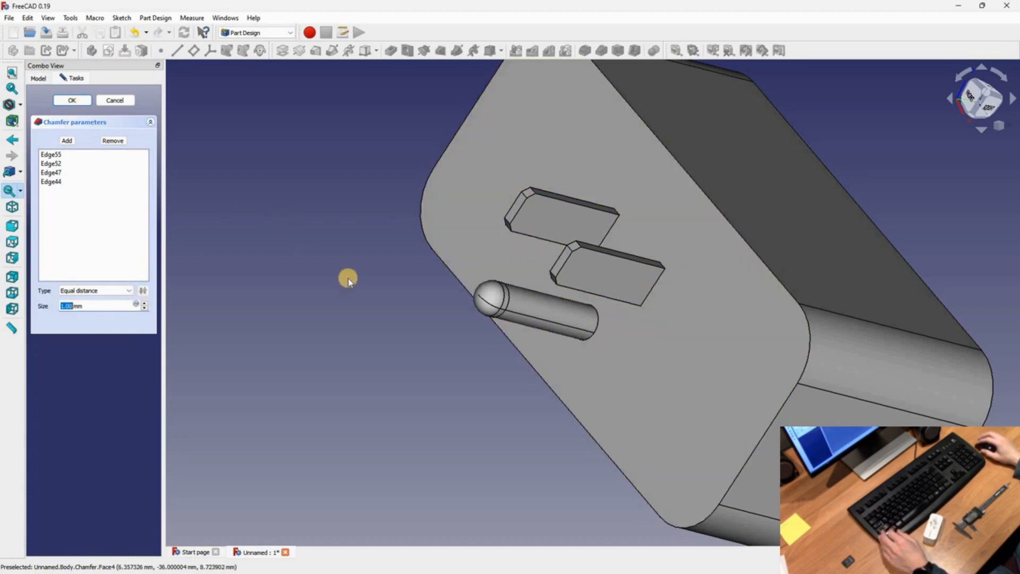
pyautogui.press('Return')
# Chamfer the rim edges of both rear slots and the round hole with an equal distance of 1 mm
pyautogui.press('v')
pyautogui.press('f')
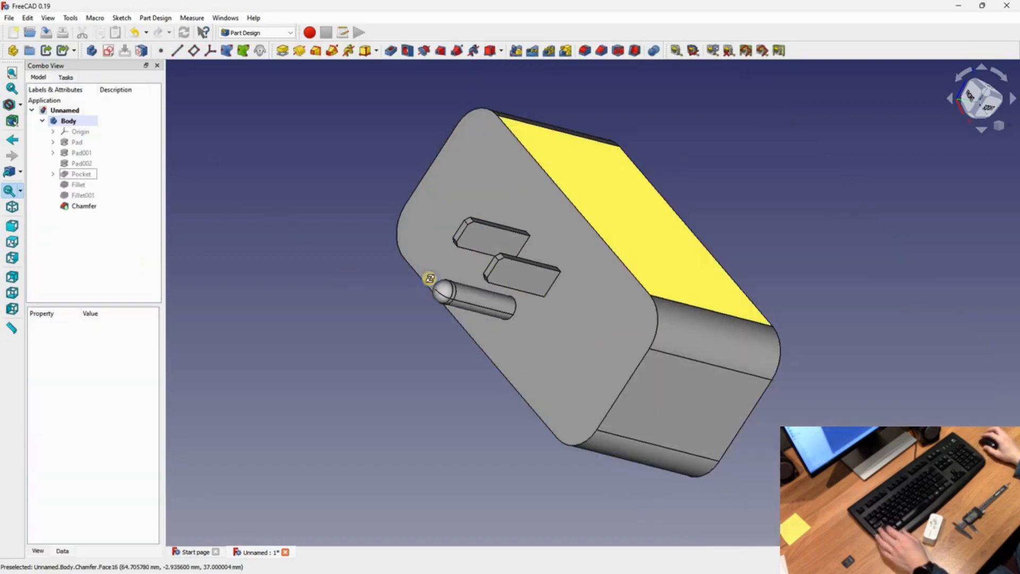
pyautogui.moveTo(430, 279); pyautogui.dragTo(623, 280, button='middle')
pyautogui.scroll(-3, 541, 285)
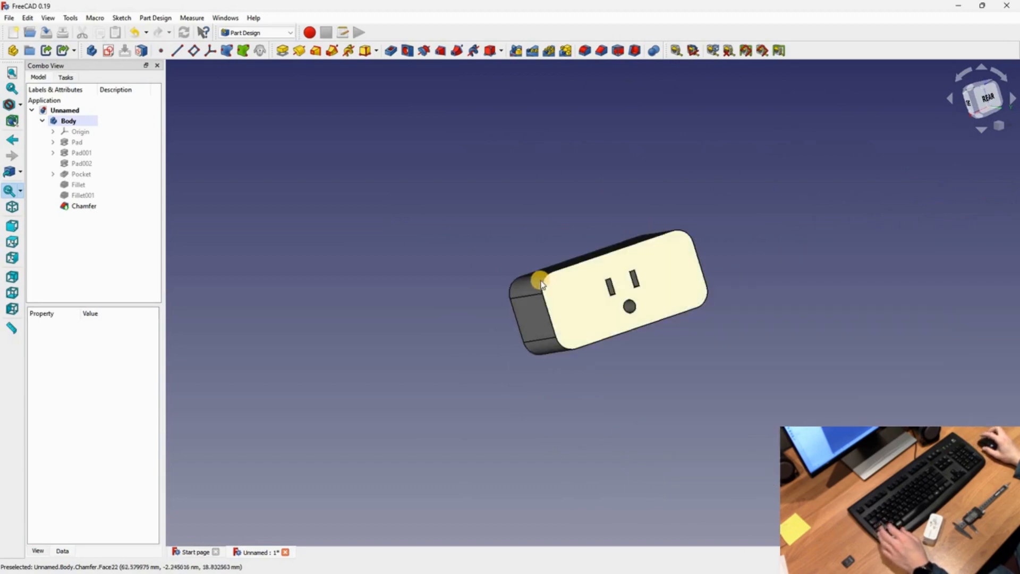
pyautogui.scroll(5, 541, 284)
pyautogui.click(528, 271)
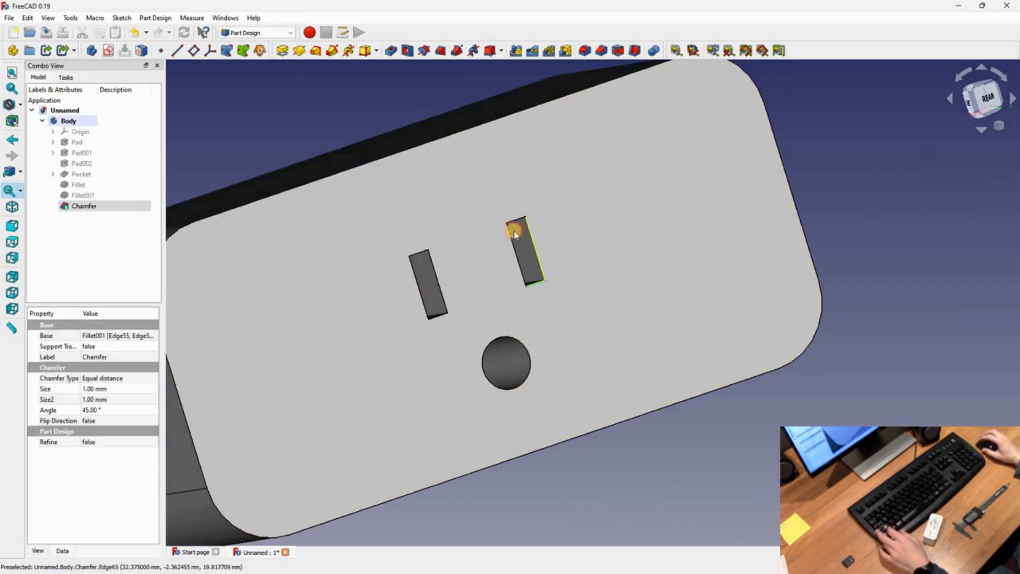
pyautogui.keyDown('ctrl'); pyautogui.click(510, 231); pyautogui.keyUp('ctrl')
pyautogui.keyDown('ctrl'); pyautogui.click(515, 220); pyautogui.keyUp('ctrl')
pyautogui.keyDown('ctrl'); pyautogui.click(435, 273); pyautogui.keyUp('ctrl')
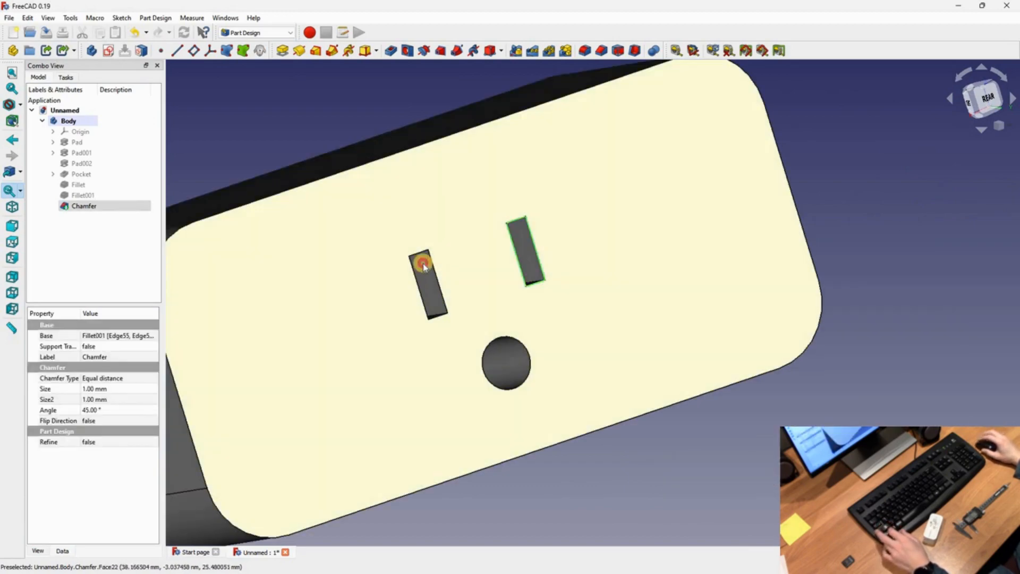
pyautogui.keyDown('ctrl'); pyautogui.click(413, 251); pyautogui.keyUp('ctrl')
pyautogui.keyDown('ctrl'); pyautogui.click(415, 262); pyautogui.keyUp('ctrl')
pyautogui.keyDown('ctrl'); pyautogui.click(433, 320); pyautogui.keyUp('ctrl')
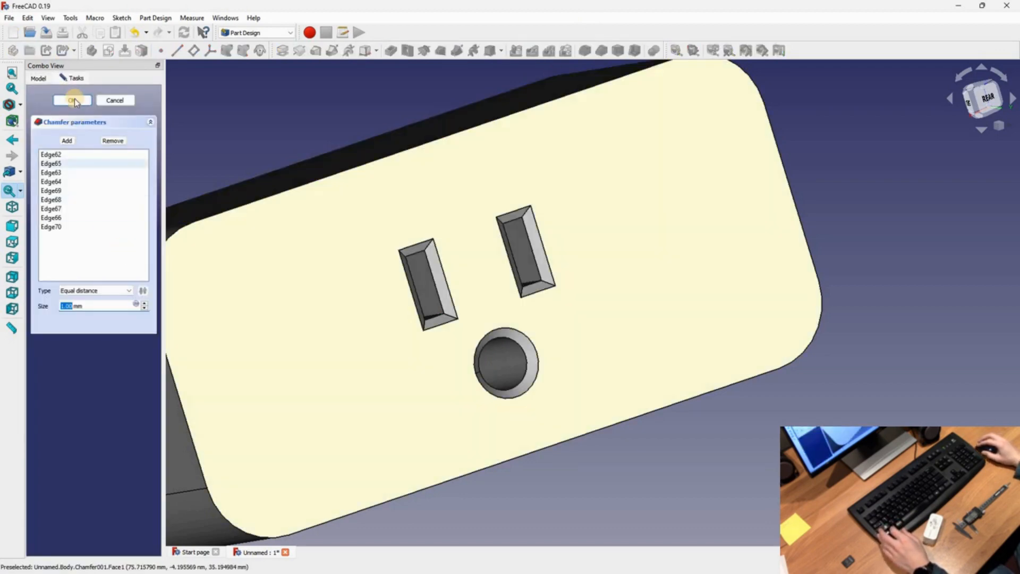
pyautogui.press('Return')
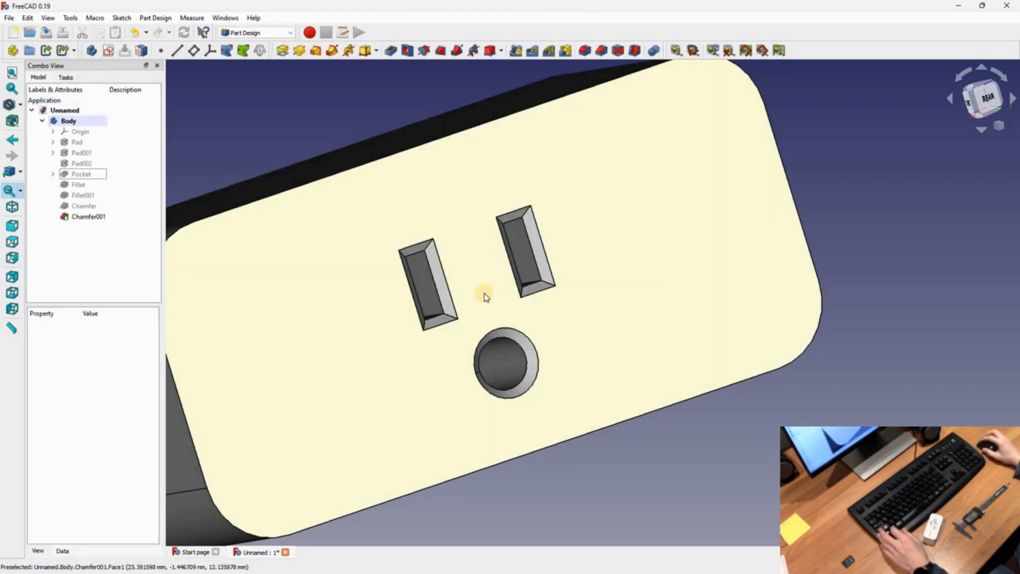
# Start a sketch on the outer blade's flat side face and draw a circle of about 2.08 mm radius near its tip
pyautogui.scroll(-4, 677, 296)
pyautogui.moveTo(738, 292); pyautogui.dragTo(726, 289, button='middle')
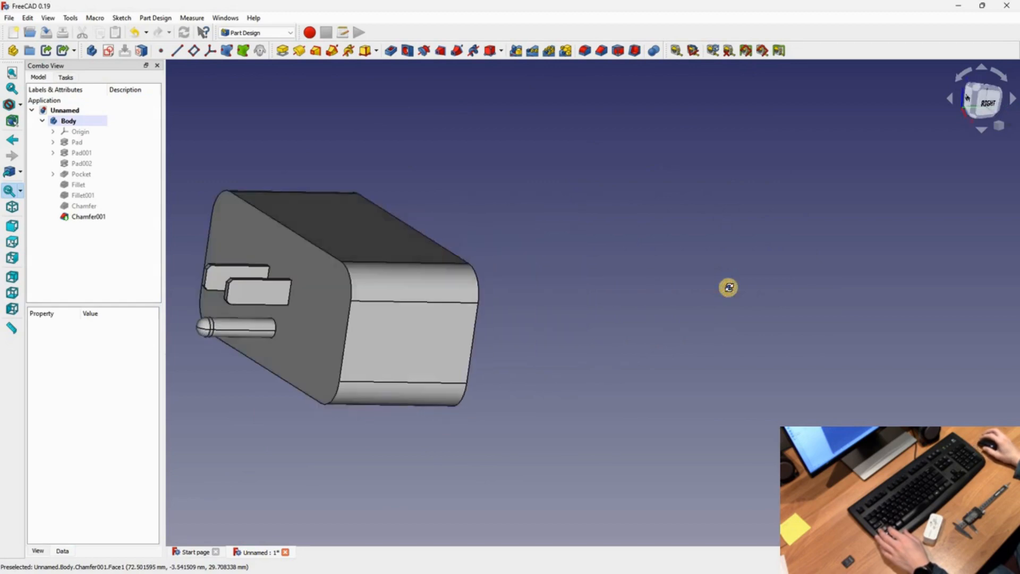
pyautogui.moveTo(467, 318); pyautogui.dragTo(744, 327, button='middle')
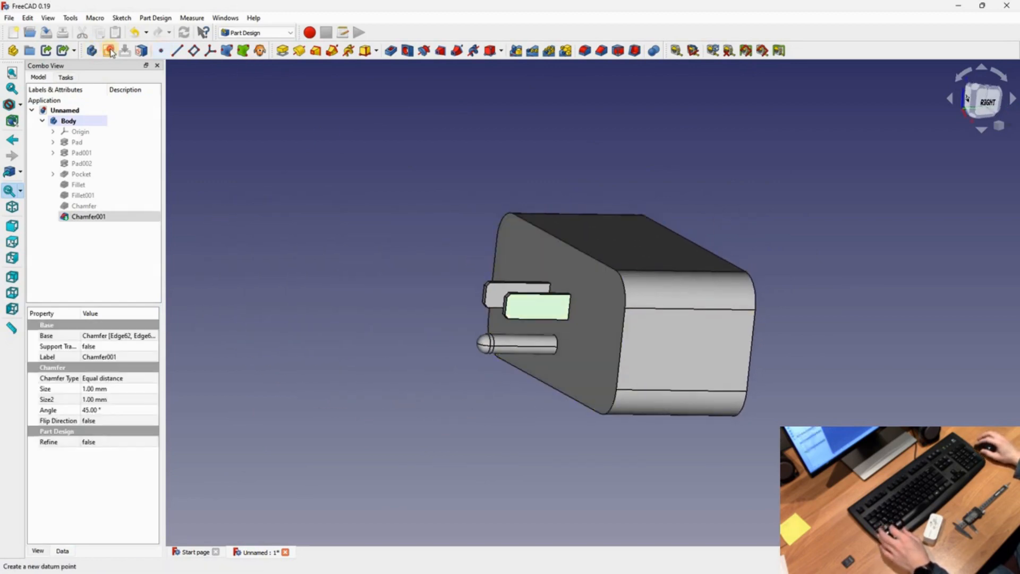
pyautogui.click(297, 49)
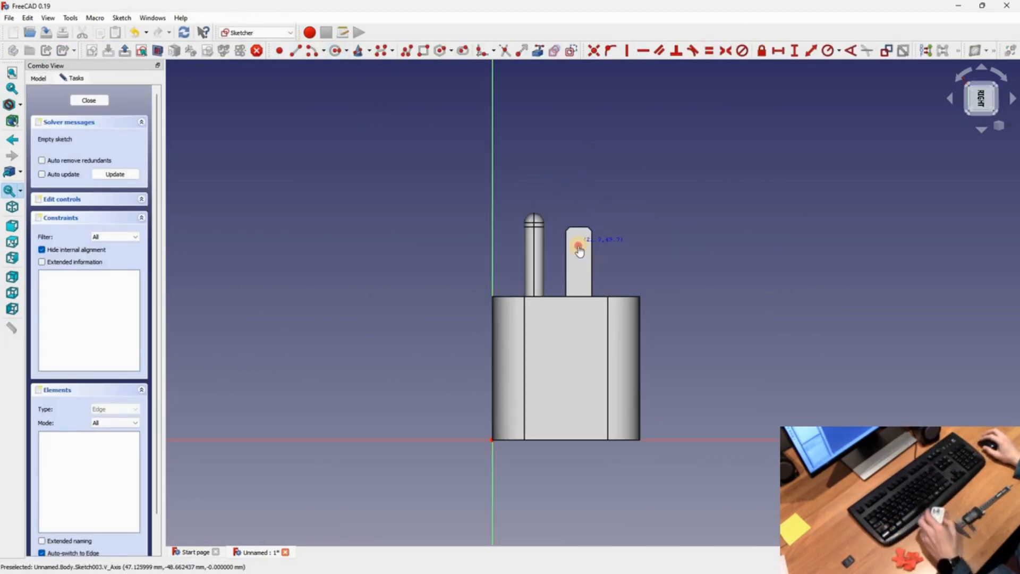
pyautogui.click(637, 226)
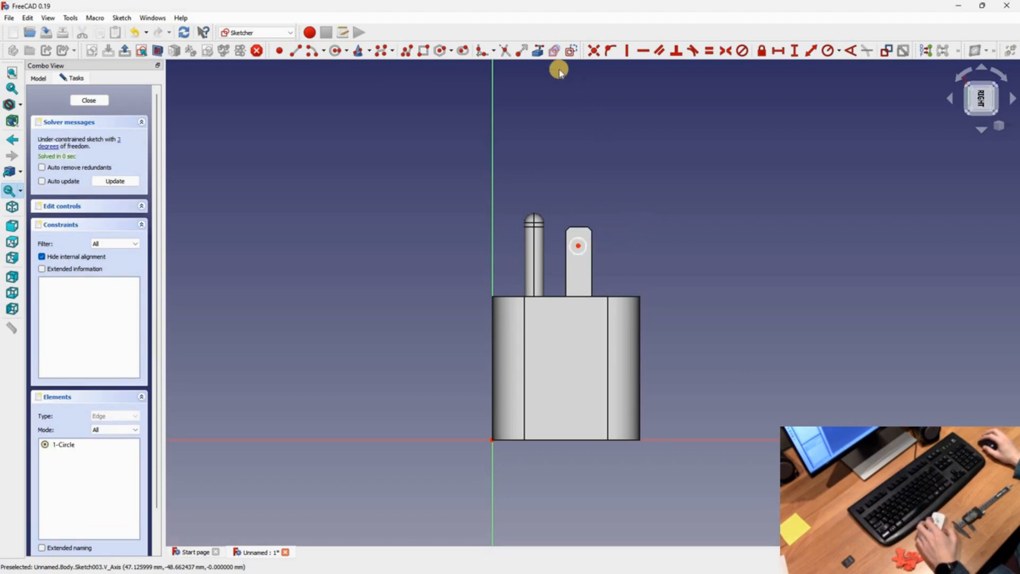
# Reference the blade's tip edge and both adjoining chamfered corners as external geometry, and shift the circle slightly towards the tip
pyautogui.click(580, 227)
pyautogui.scroll(4, 581, 226)
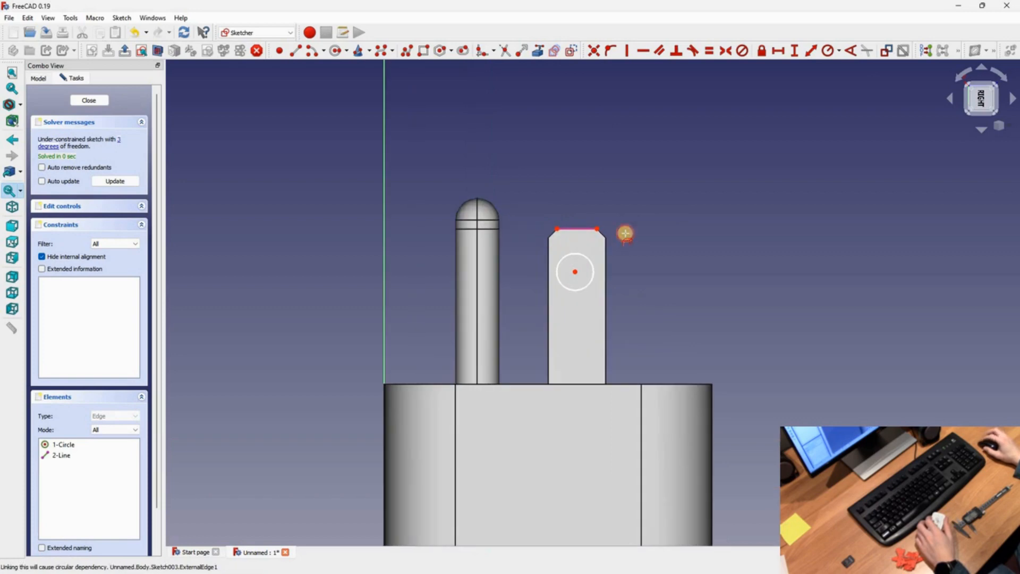
pyautogui.click(653, 242)
pyautogui.click(576, 273)
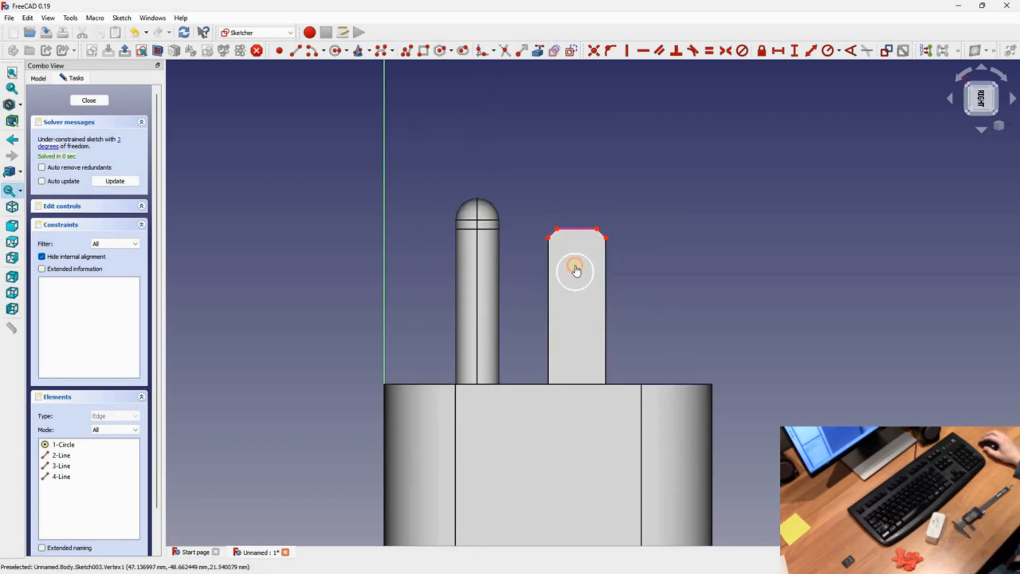
pyautogui.moveTo(580, 266); pyautogui.dragTo(721, 142)
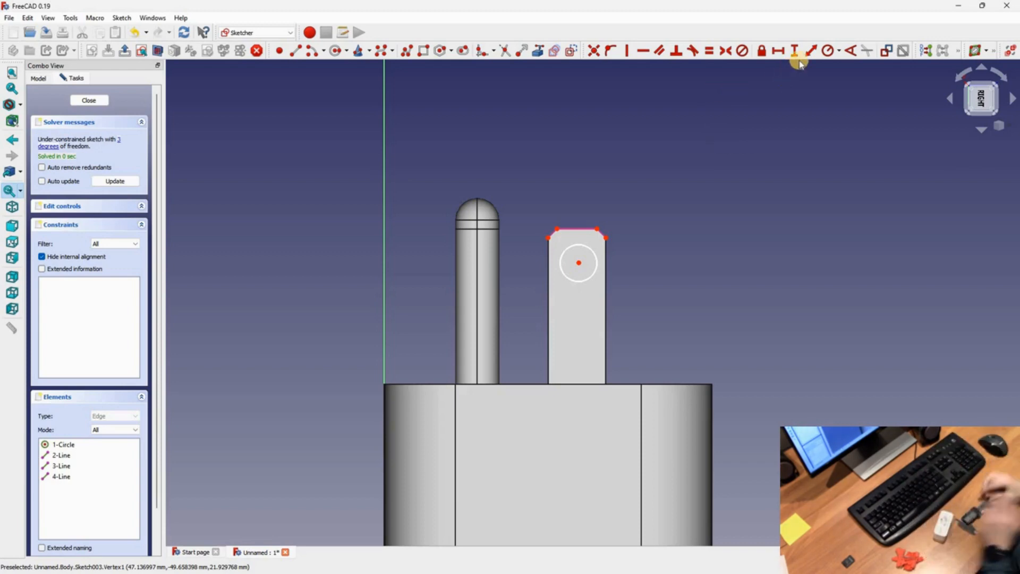
# Constrain the circle's radius to 1.5 mm
pyautogui.rightClick(588, 282)
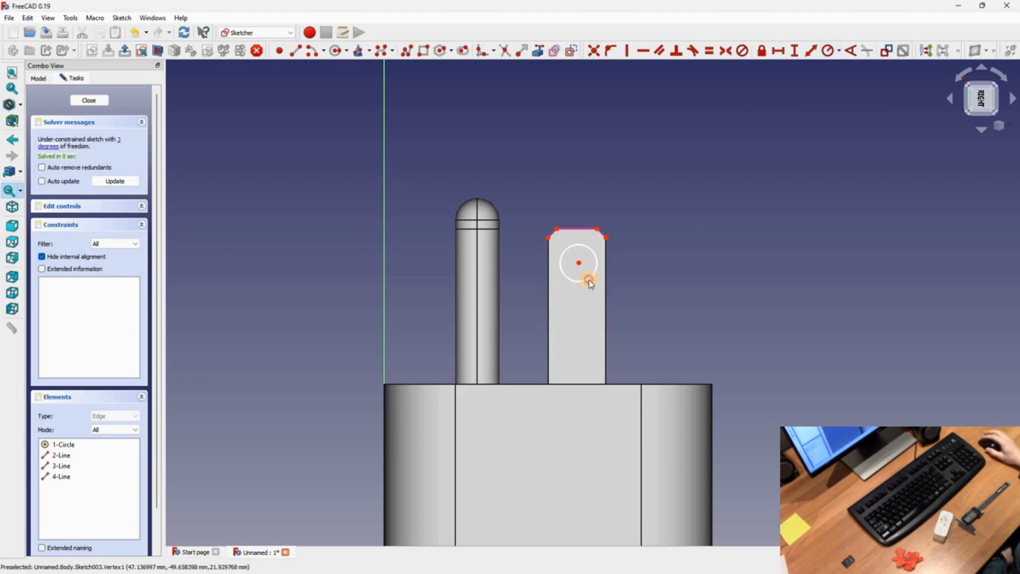
pyautogui.click(588, 284)
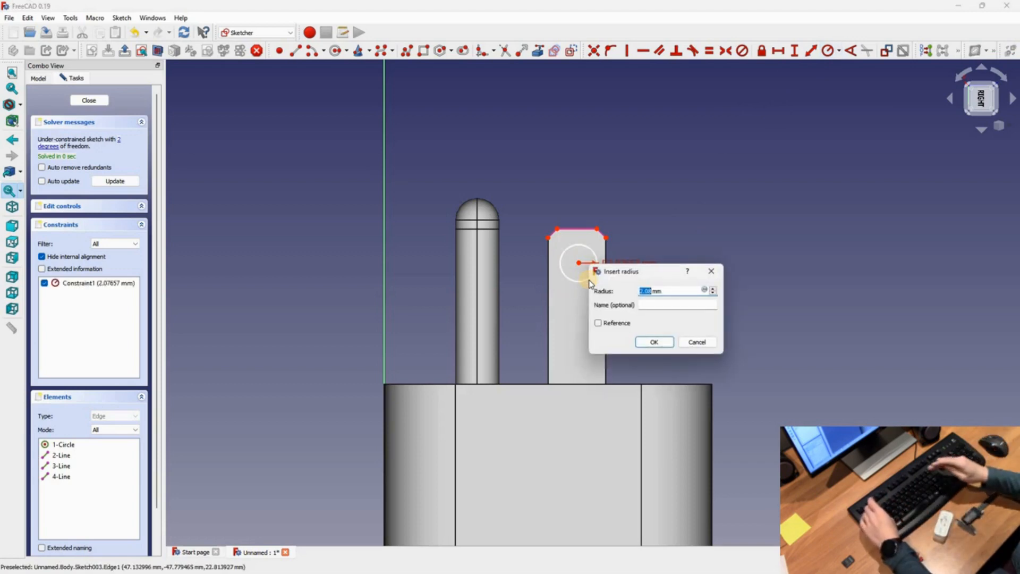
pyautogui.write('1.5')
pyautogui.press('Return')
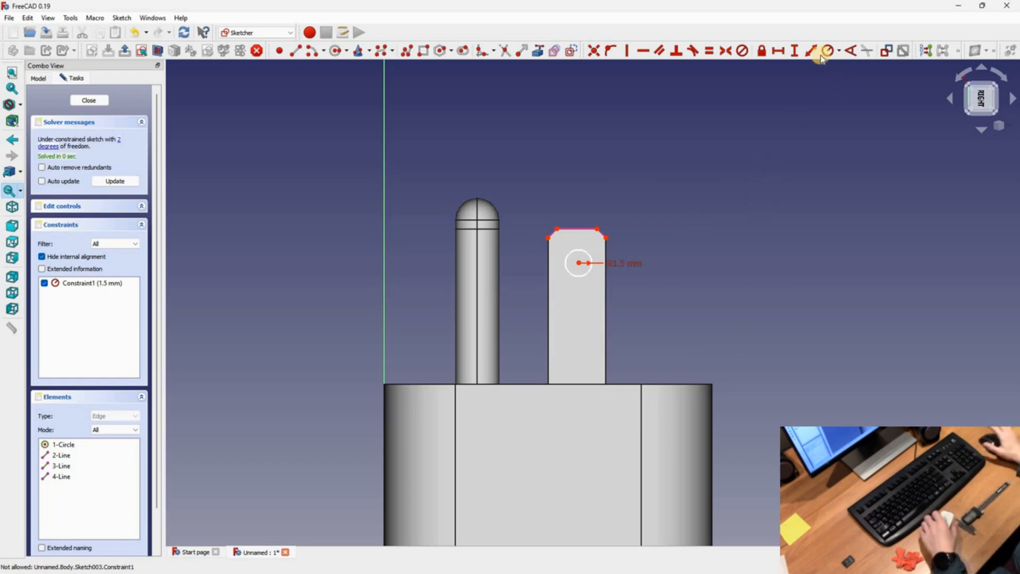
# Dimension the blade's tip edge as a reference and set the circle centre's horizontal distance from that edge's endpoint to 2.25 mm
pyautogui.press('k')
pyautogui.press('d')
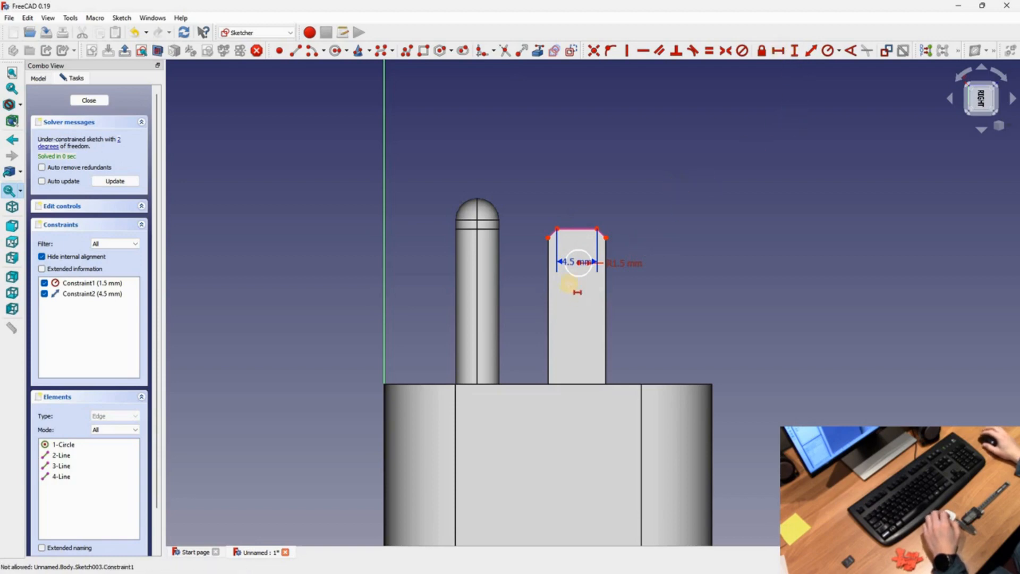
pyautogui.click(598, 226)
pyautogui.write('2.')
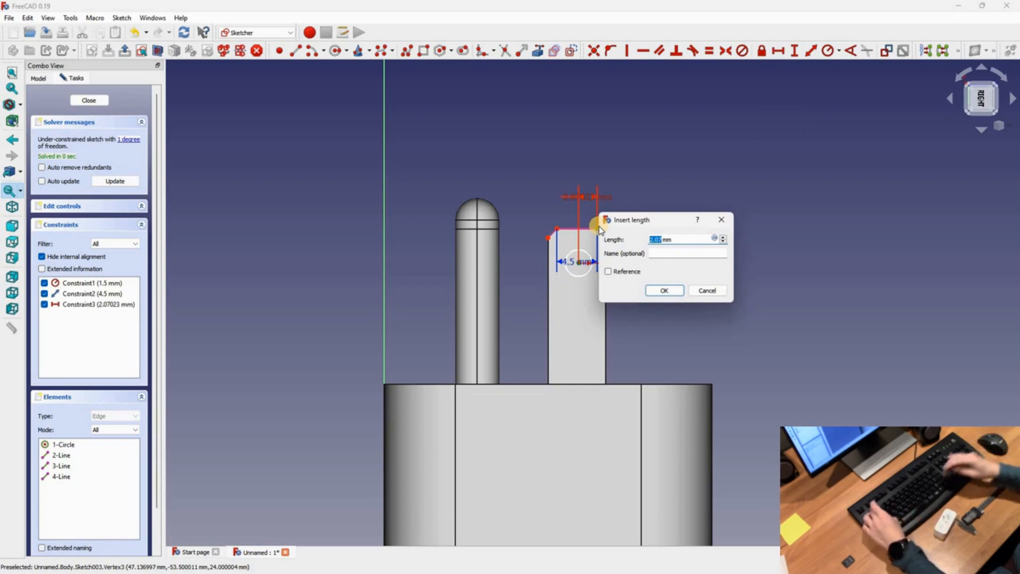
pyautogui.write('25')
pyautogui.press('Return')
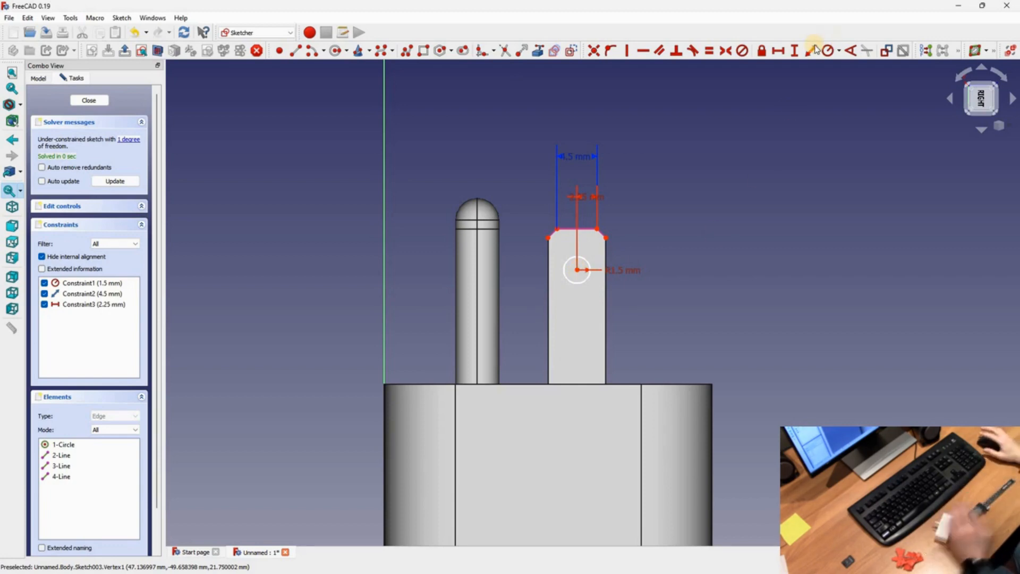
# Set the vertical distance between the circle's centre and the blade's tip edge to 5.5 mm
pyautogui.click(793, 51)
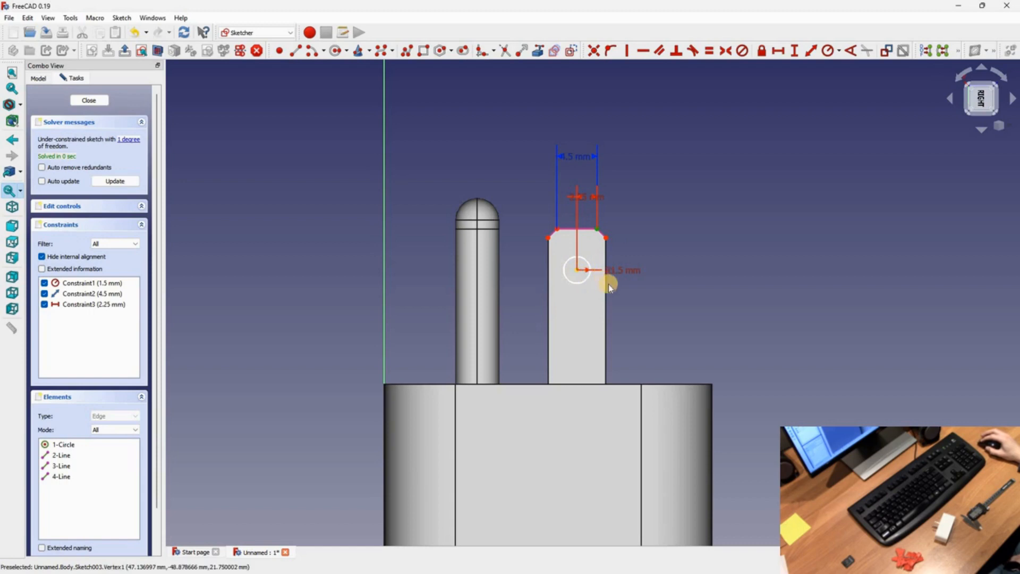
pyautogui.click(608, 283)
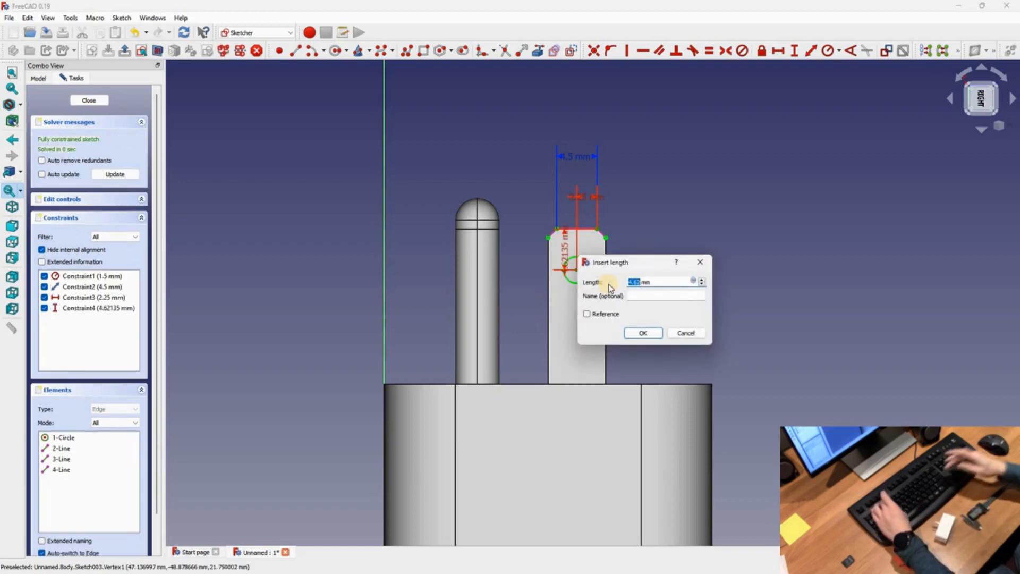
pyautogui.write('5.5')
pyautogui.press('Return')
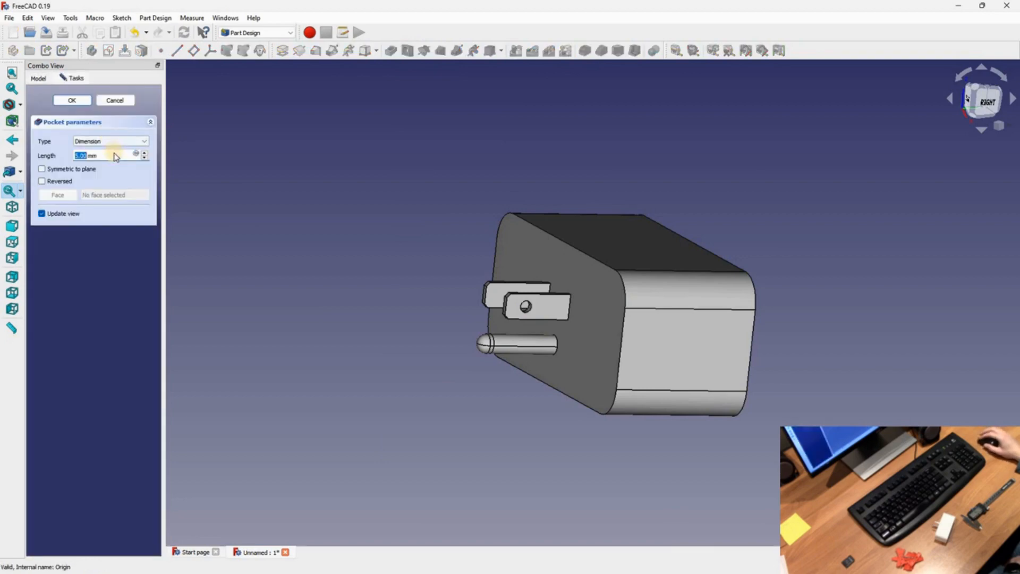
# Pocket the circle with the Through all type to cut the hole through both blades, and inspect the plug from the rear
pyautogui.click(111, 142)
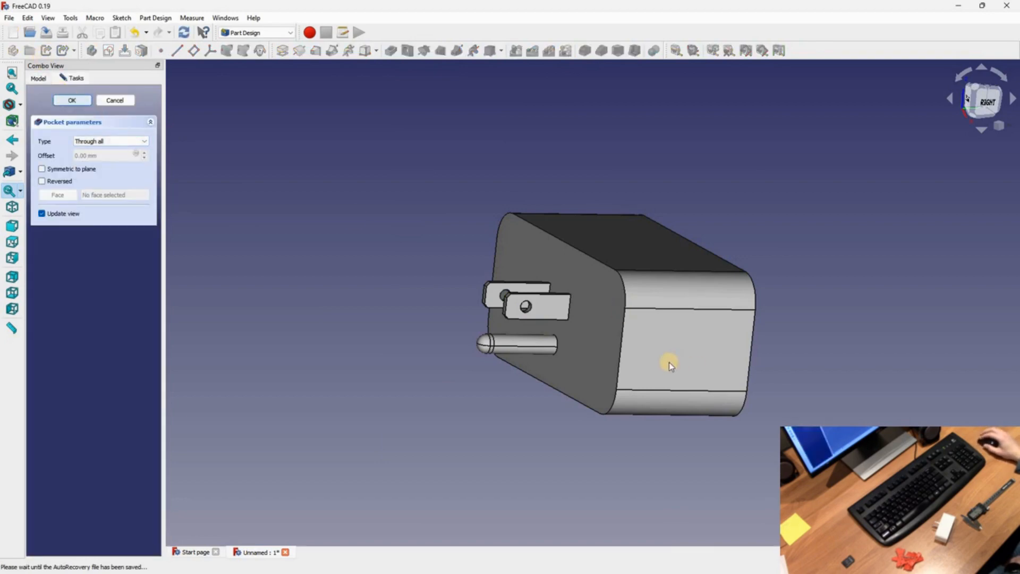
pyautogui.moveTo(636, 323); pyautogui.dragTo(499, 332, button='middle')
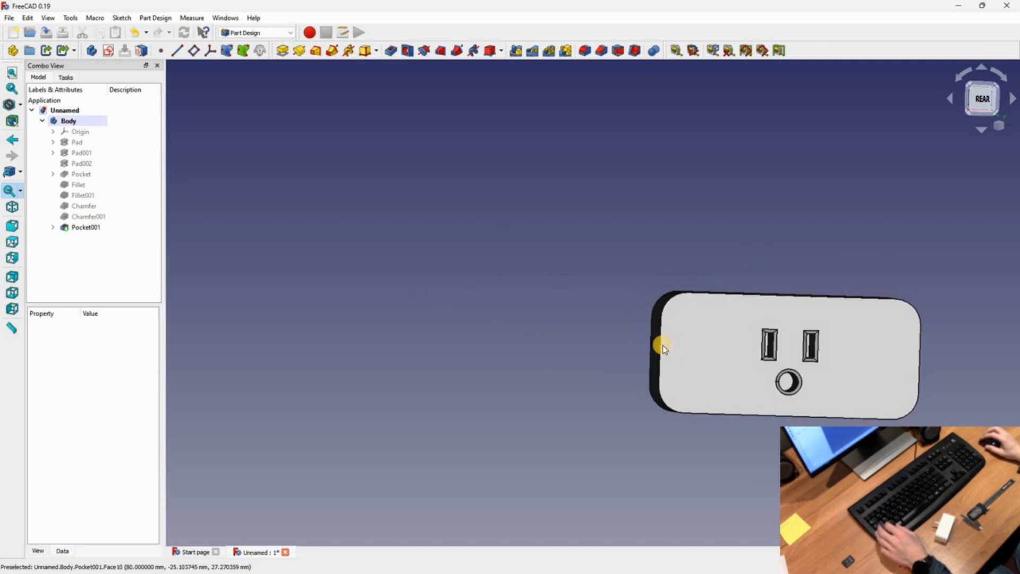
pyautogui.moveTo(662, 346); pyautogui.dragTo(507, 347, button='middle')
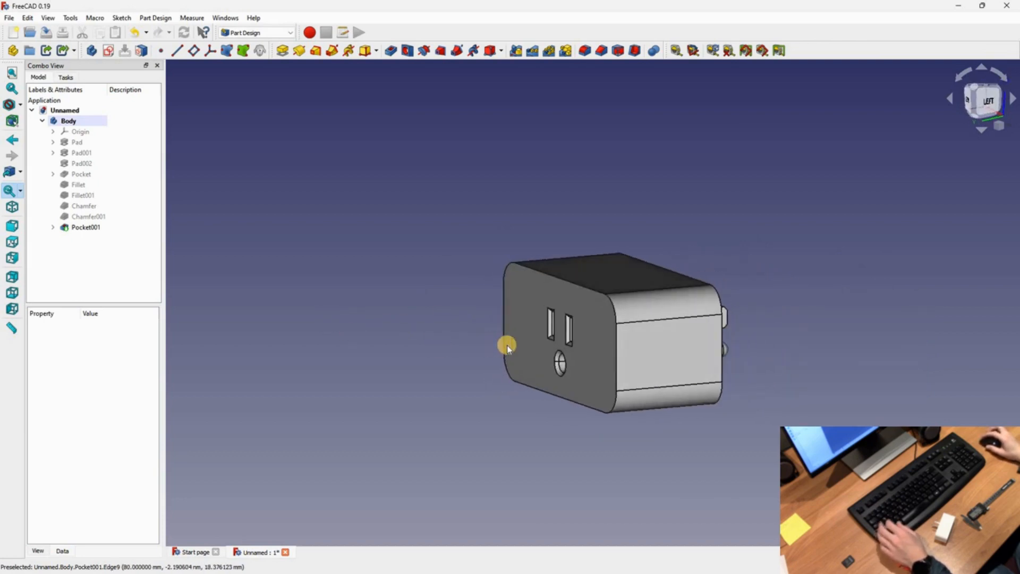